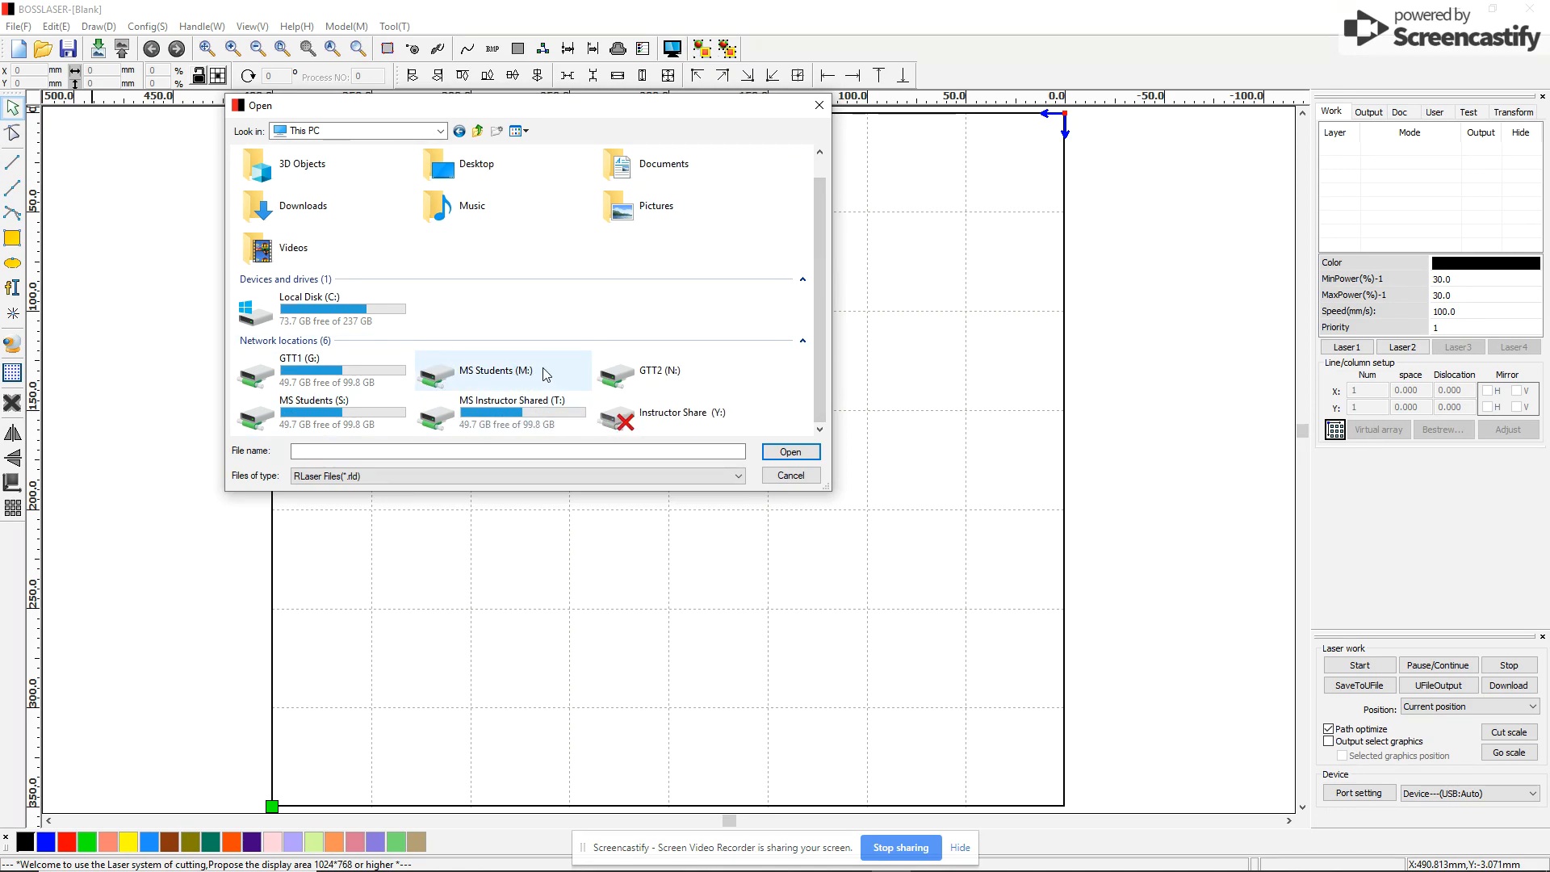
Open the template.rld laser template from the GTT1 (G:) drive
double_click(314, 370)
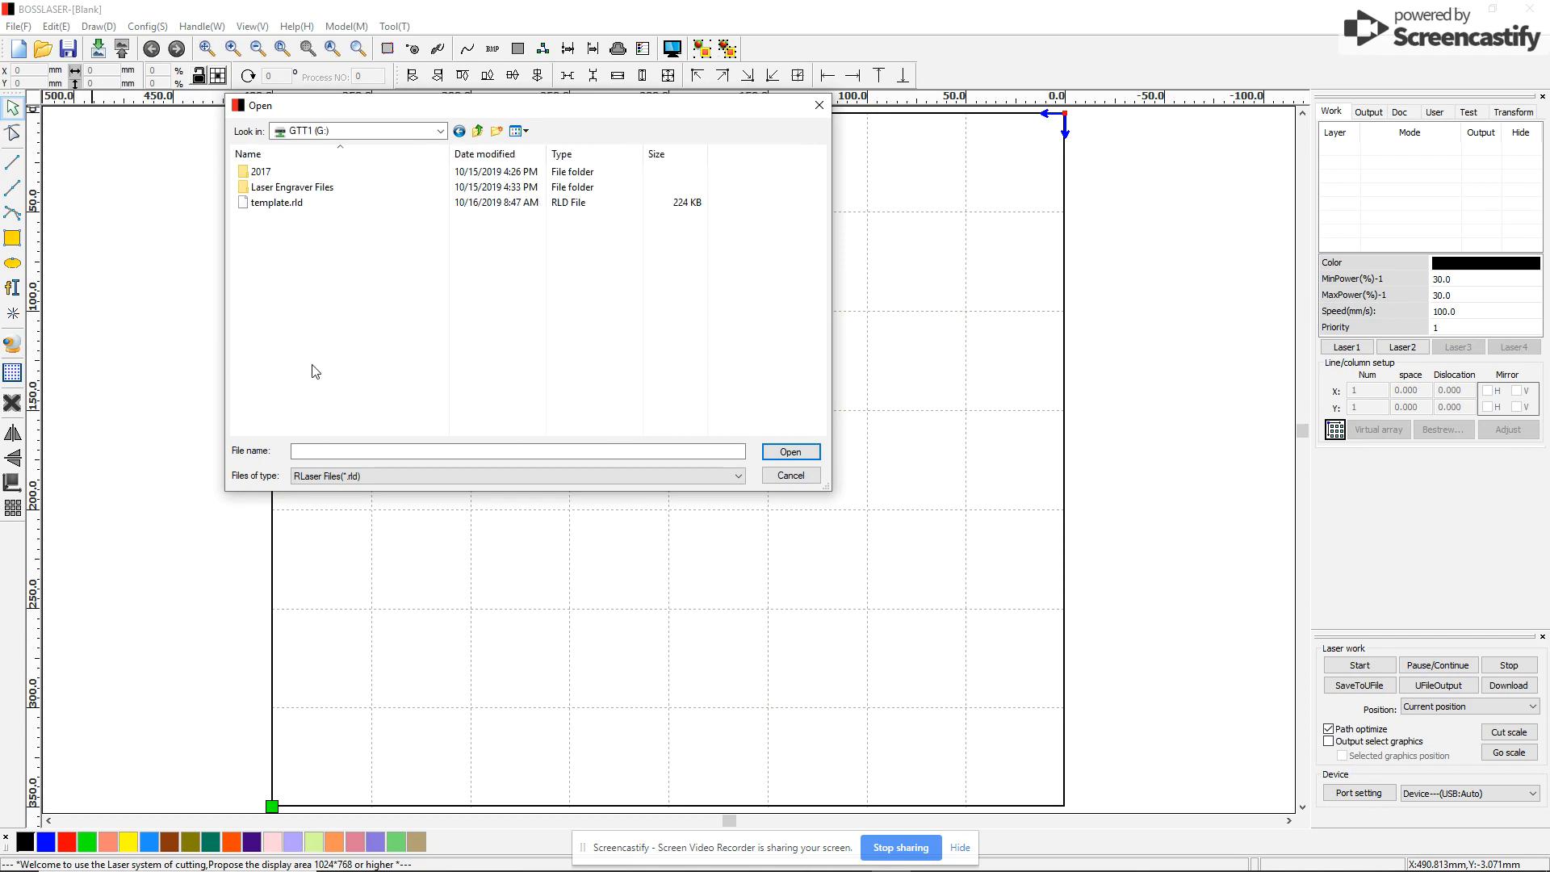
click(274, 206)
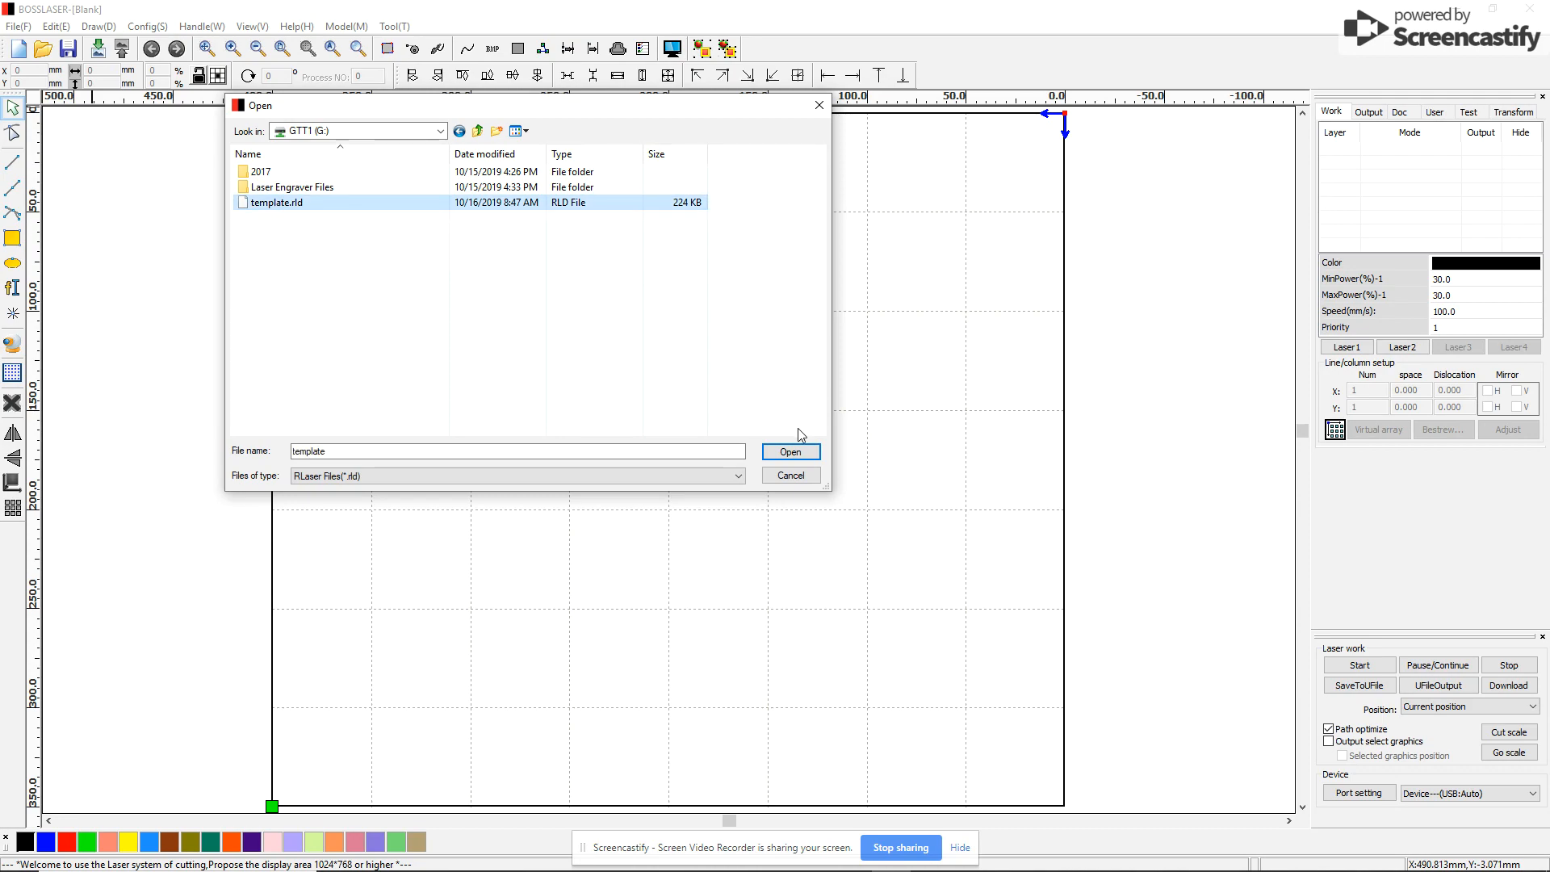
click(790, 453)
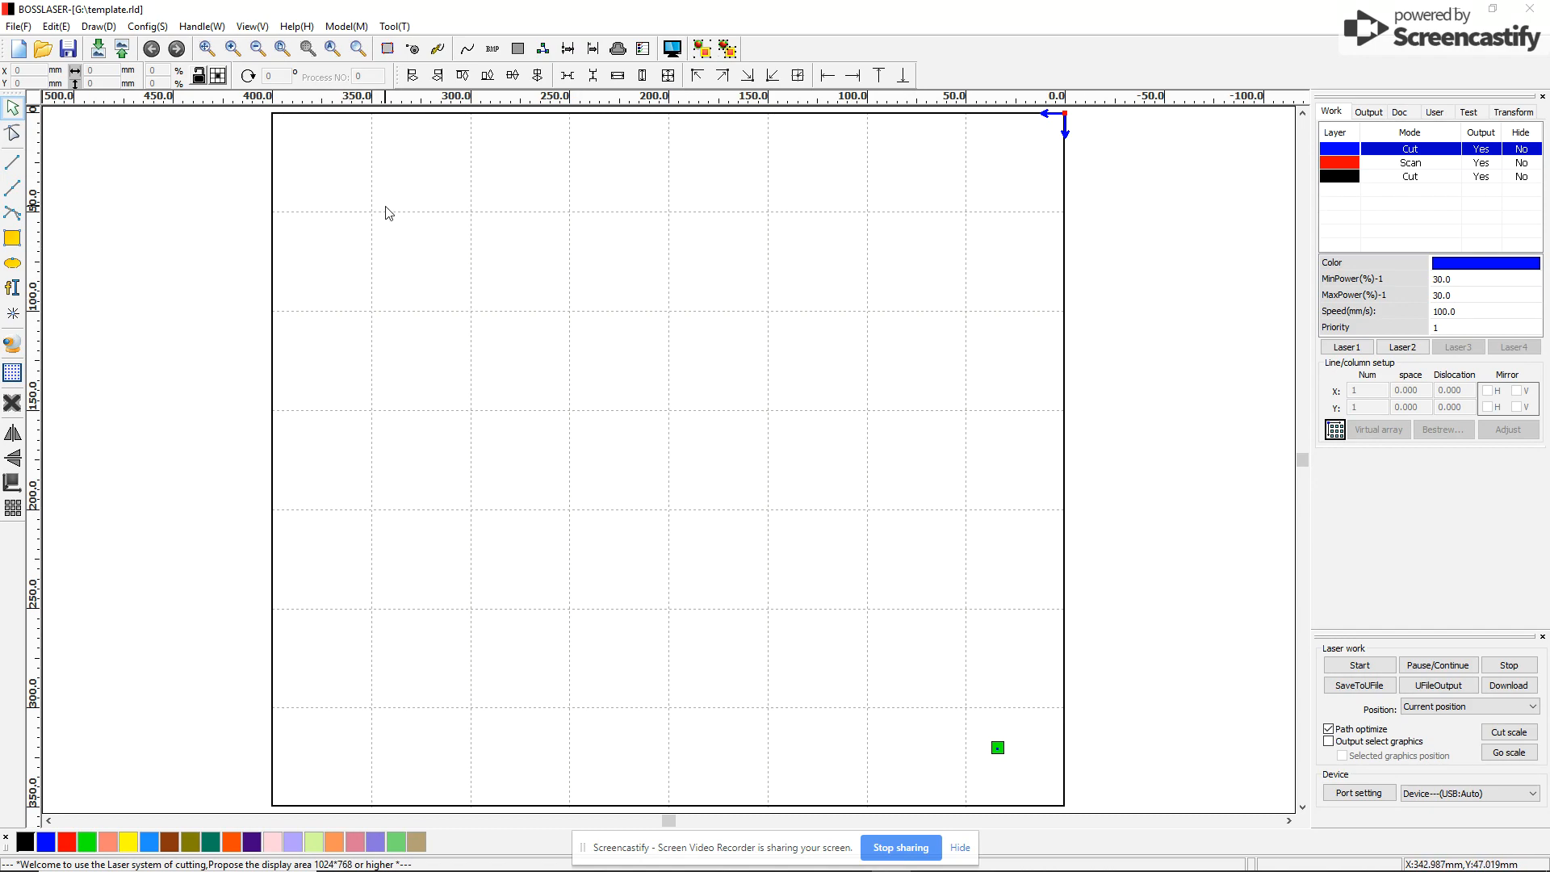
Start a File > Import and move up two folder levels in the Import dialog
click(19, 26)
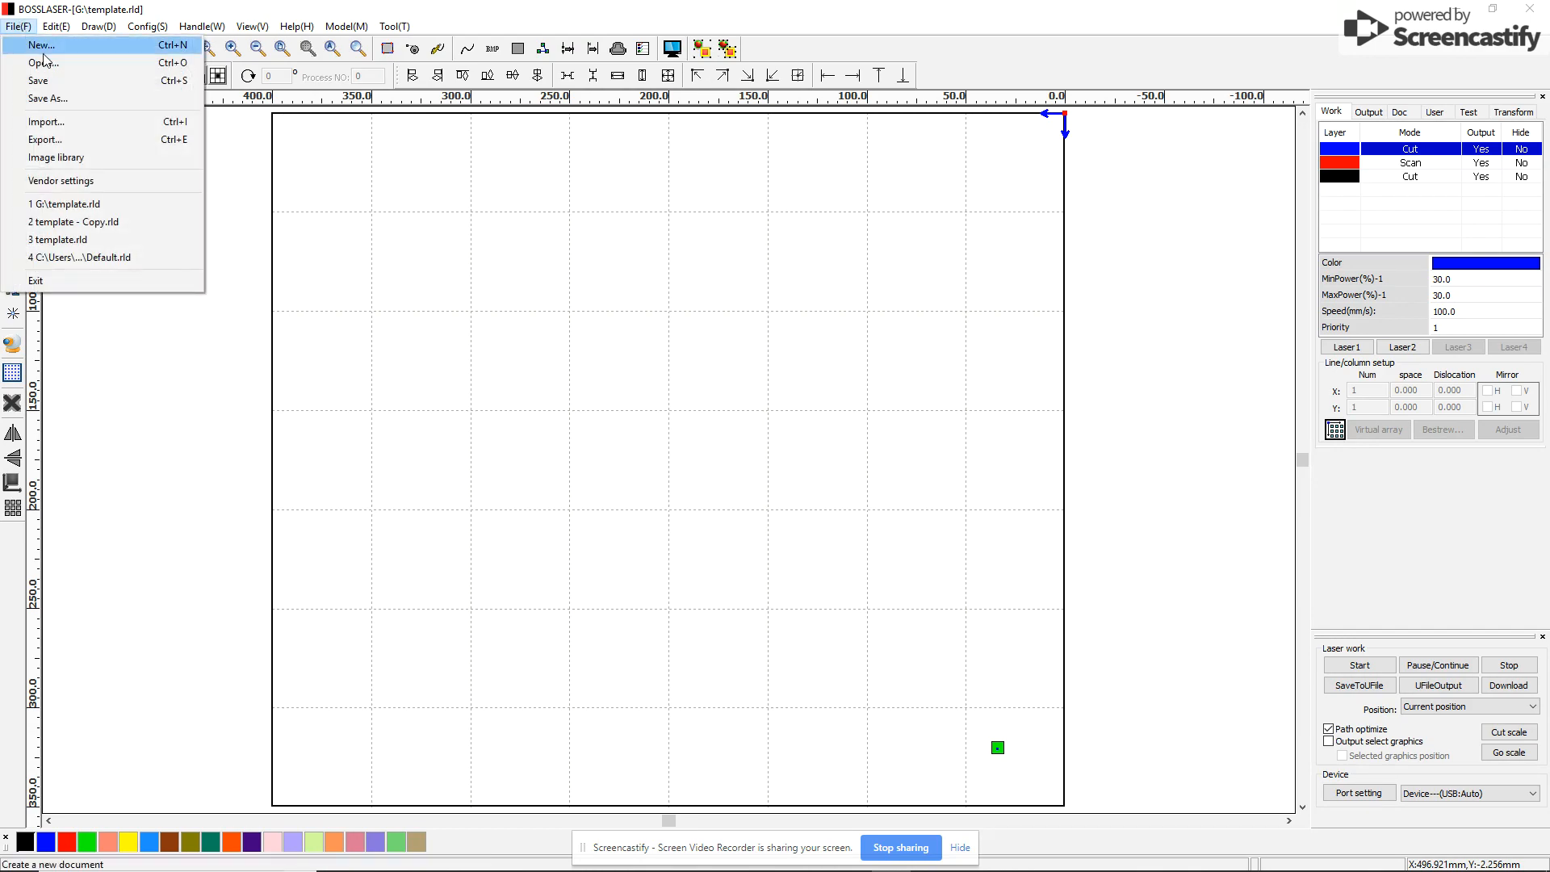
click(47, 126)
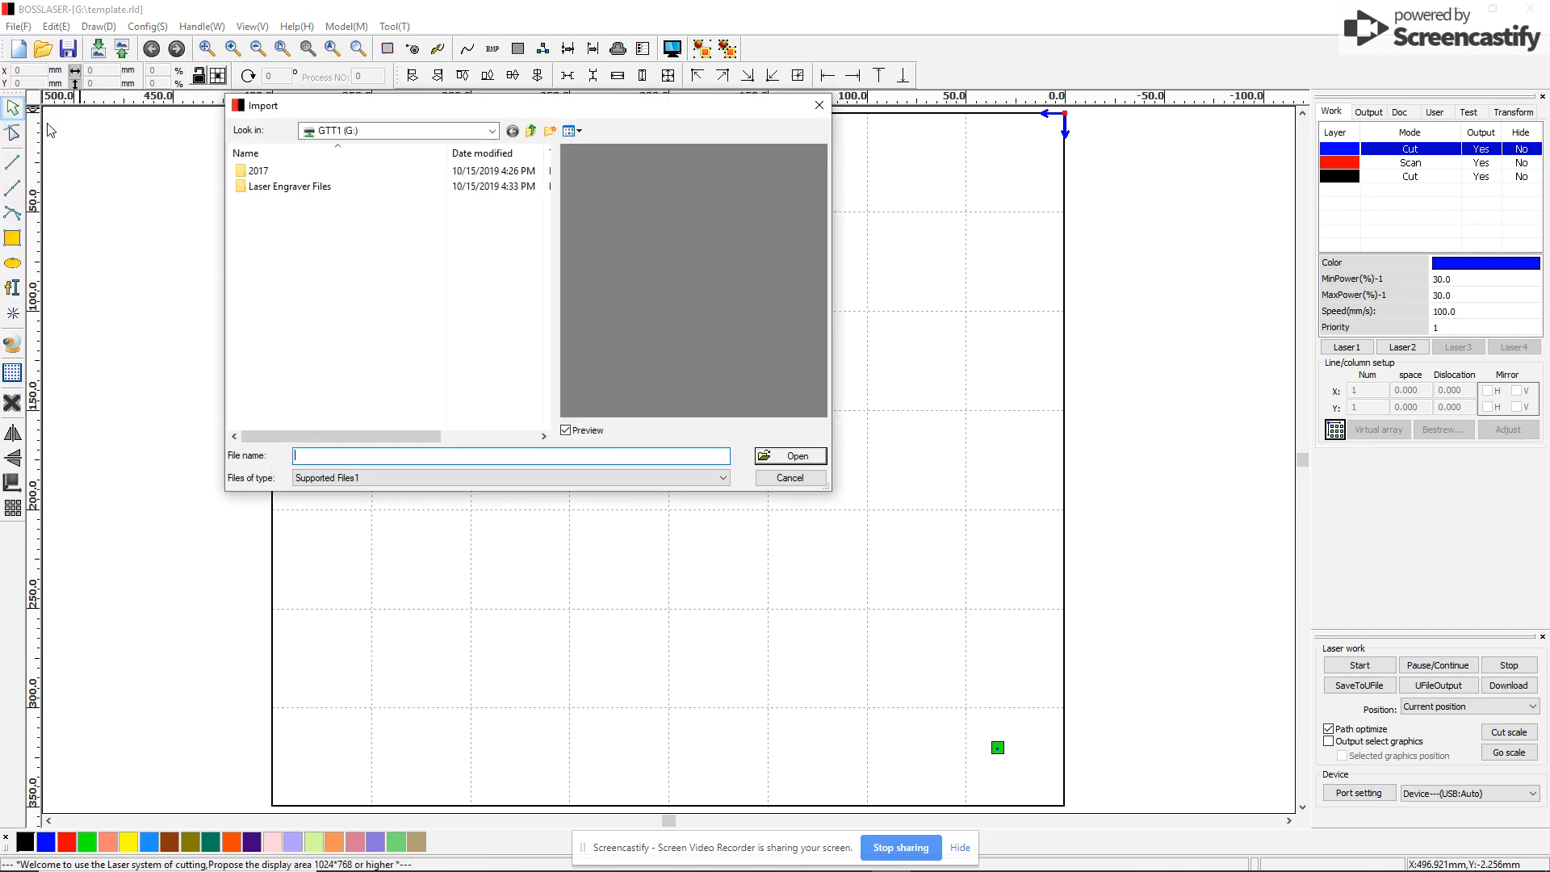
click(532, 131)
click(532, 132)
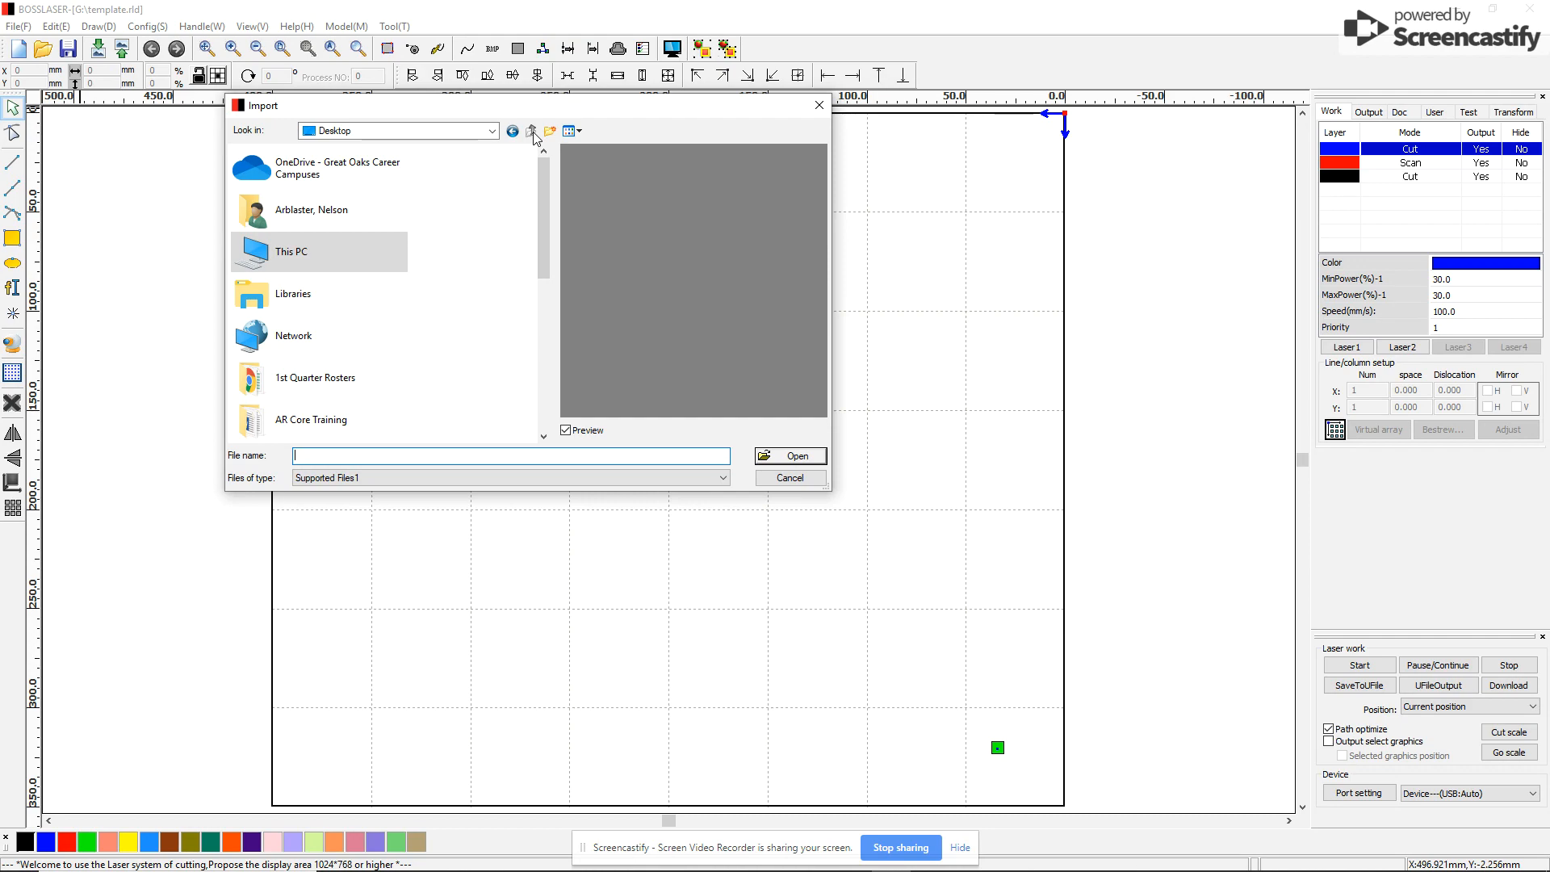
scroll(366, 347, down, 1)
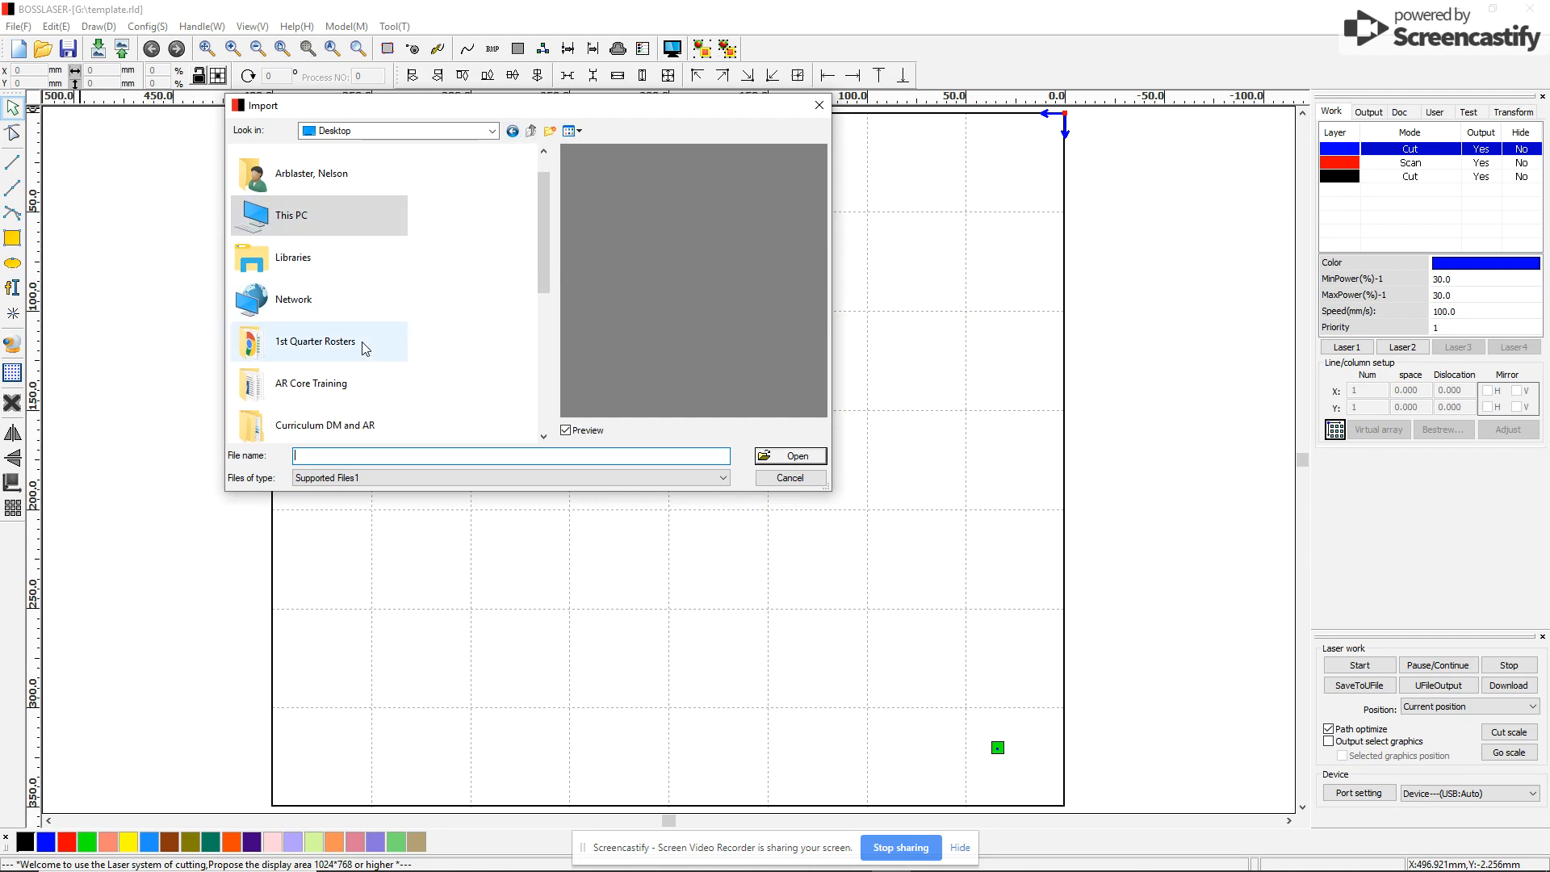
scroll(363, 343, down, 1)
scroll(368, 345, down, 1)
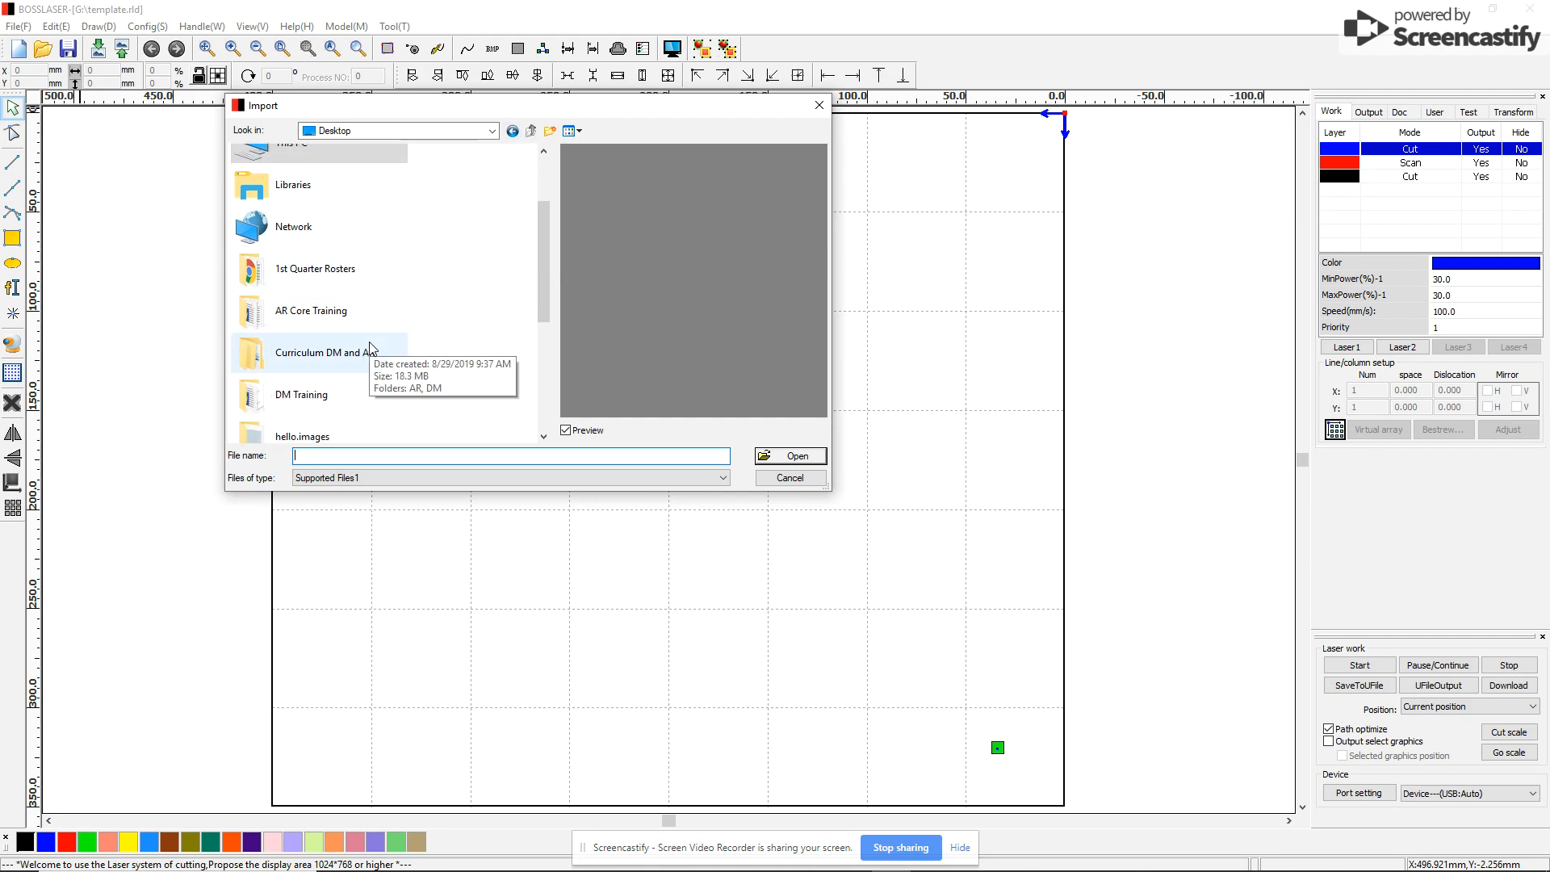
scroll(369, 346, up, 3)
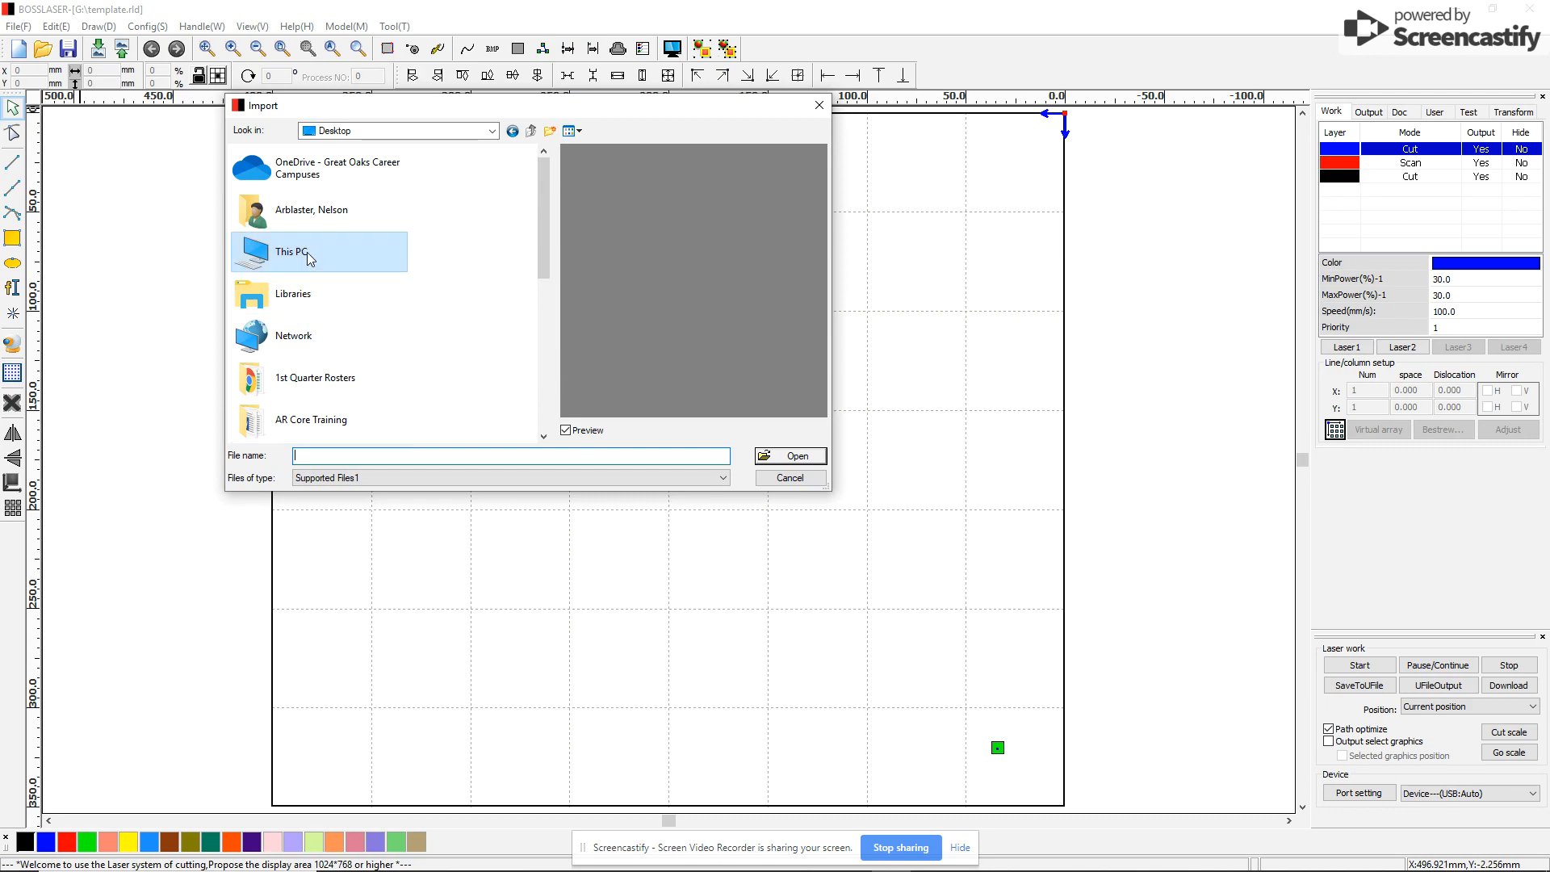
Browse This PC > MS Students (S:) > the student's folder and select the magnet DXF
double_click(307, 252)
scroll(537, 234, down, 1)
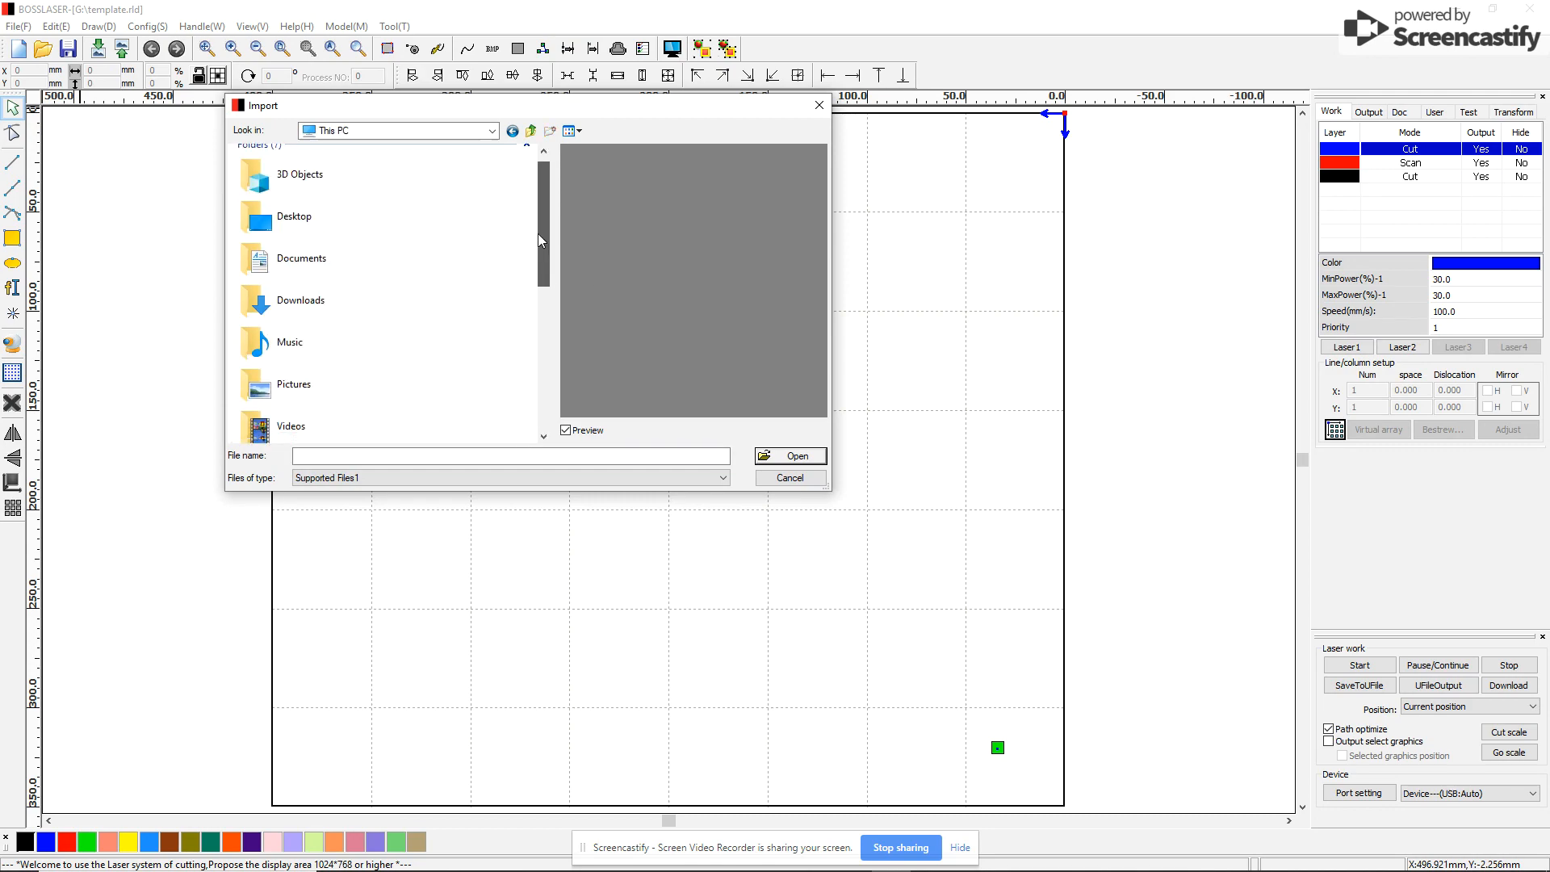
drag(537, 234, 554, 360)
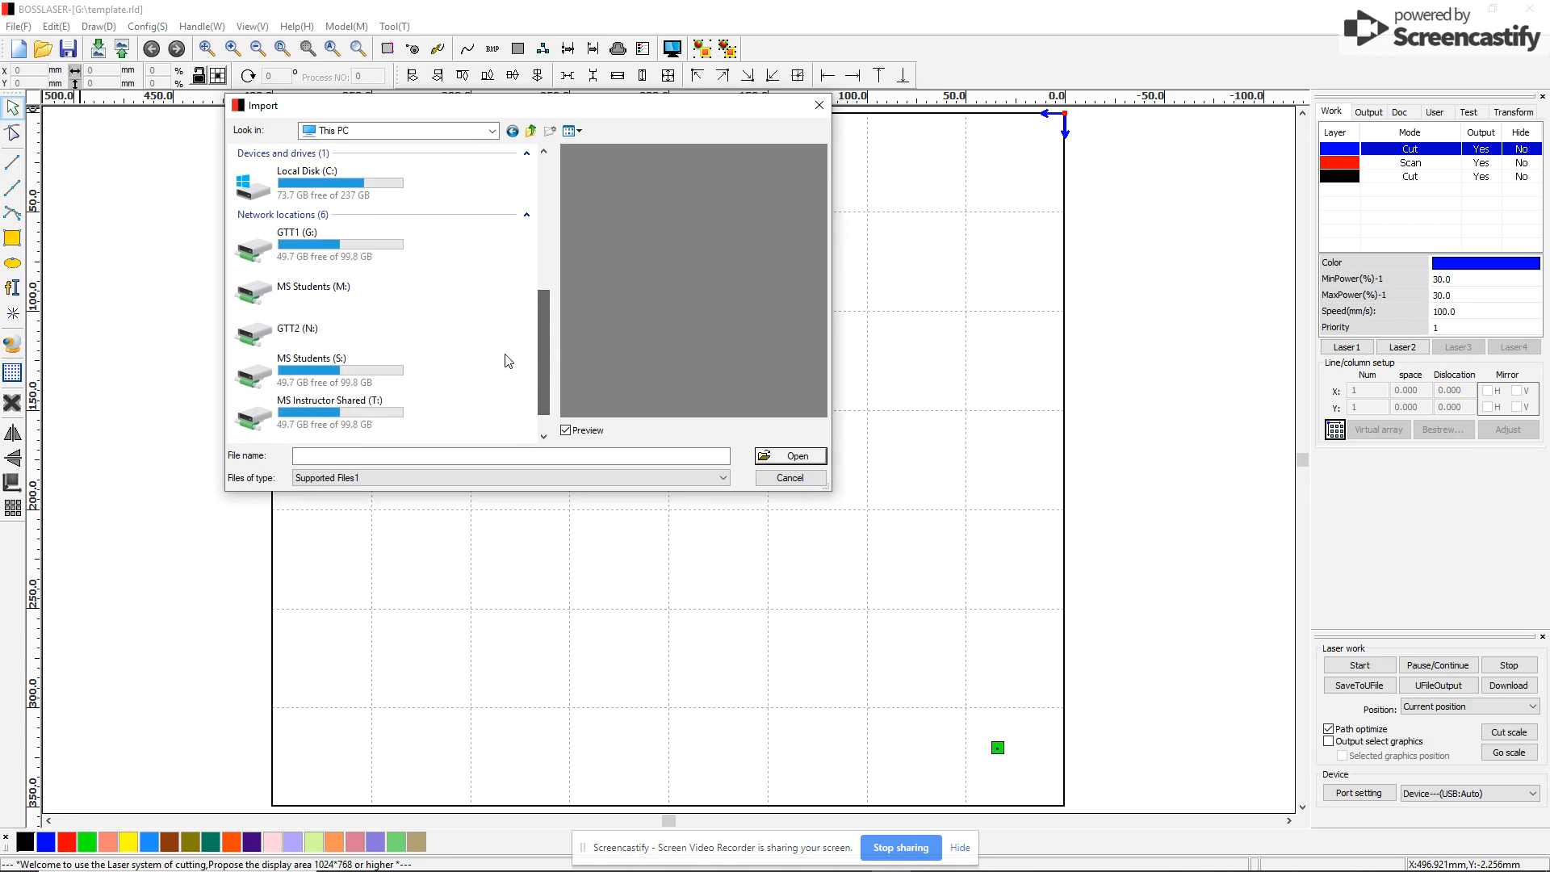
double_click(258, 372)
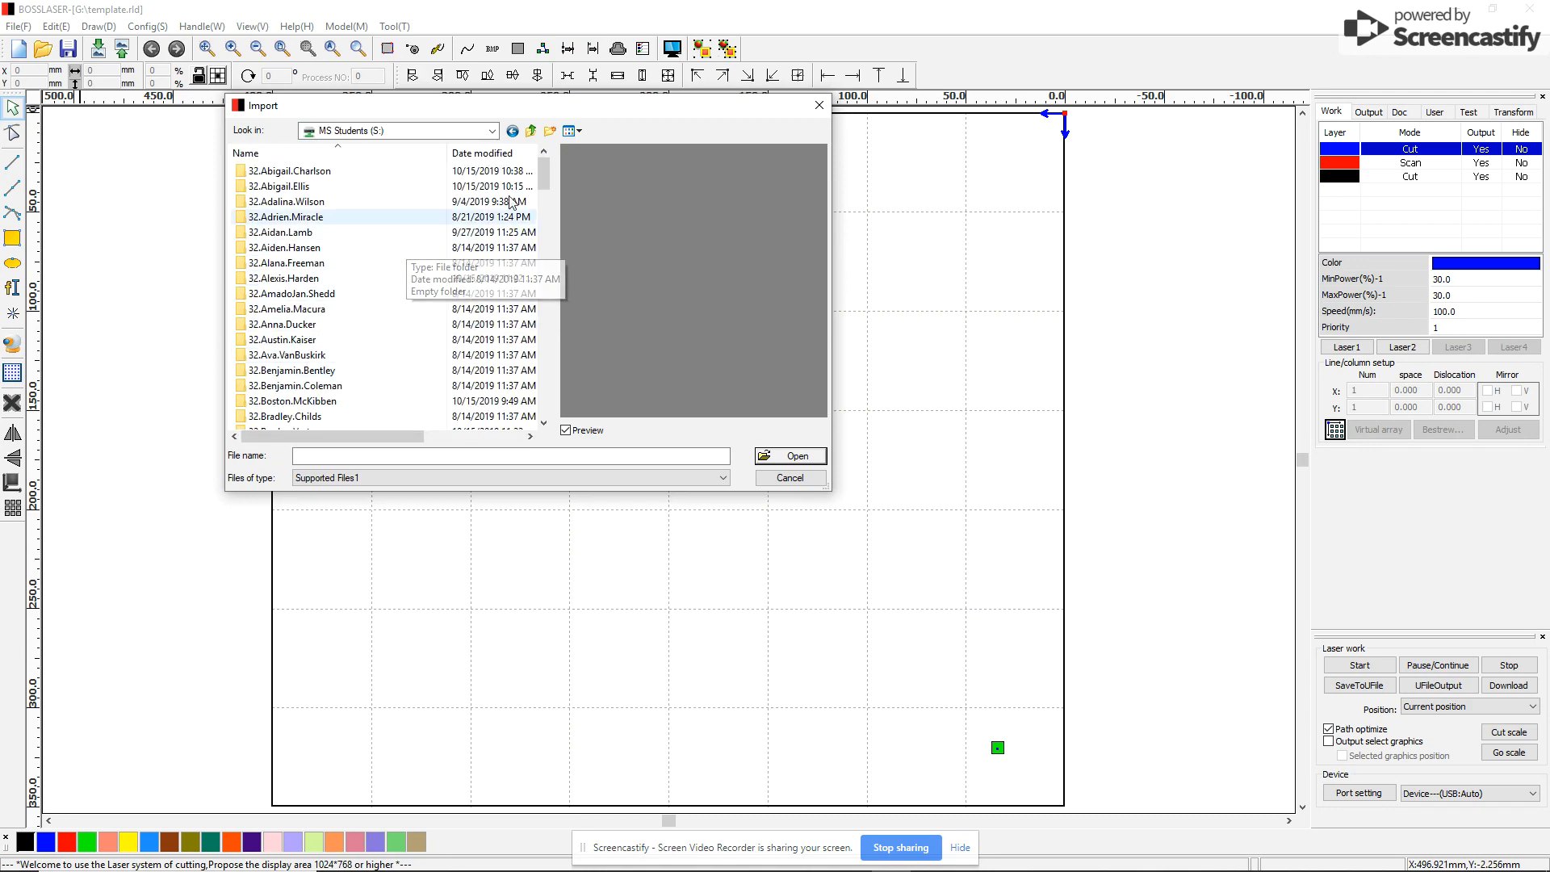
drag(546, 177, 544, 375)
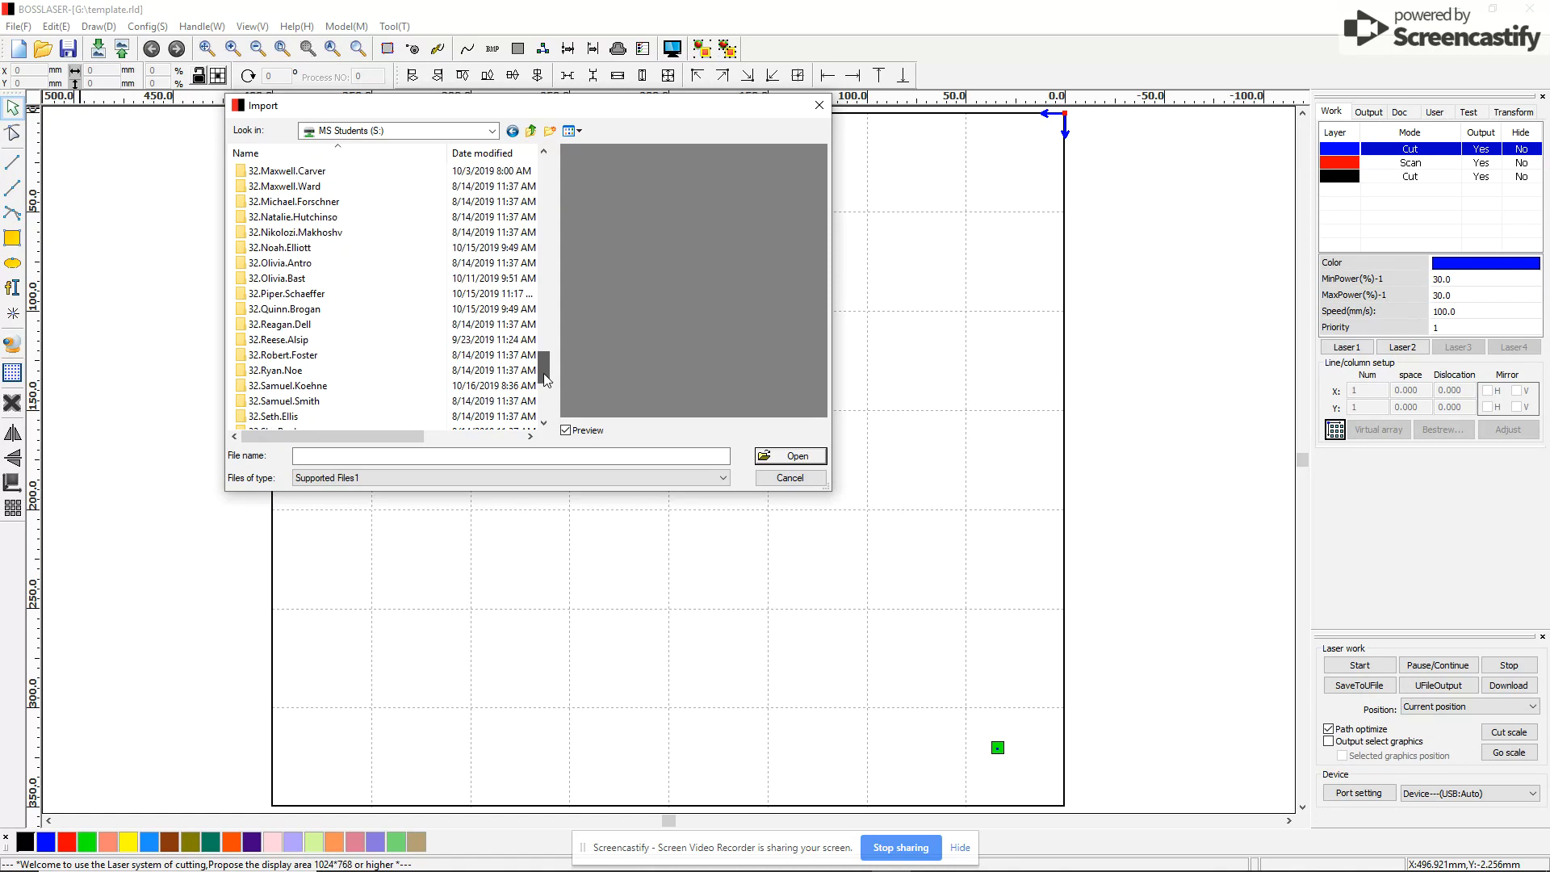
double_click(286, 385)
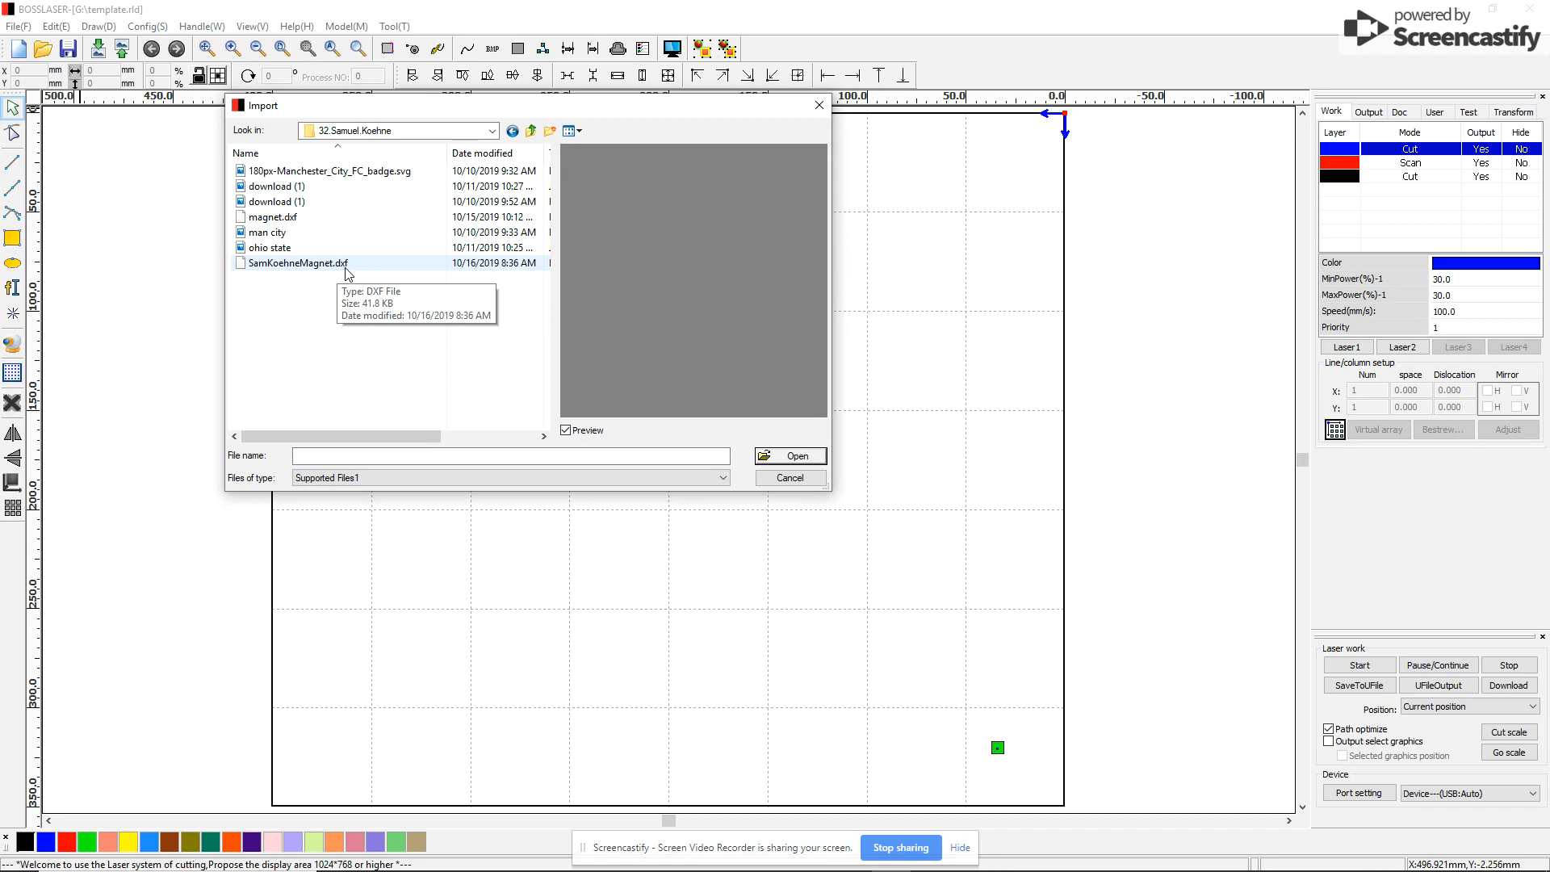
click(297, 271)
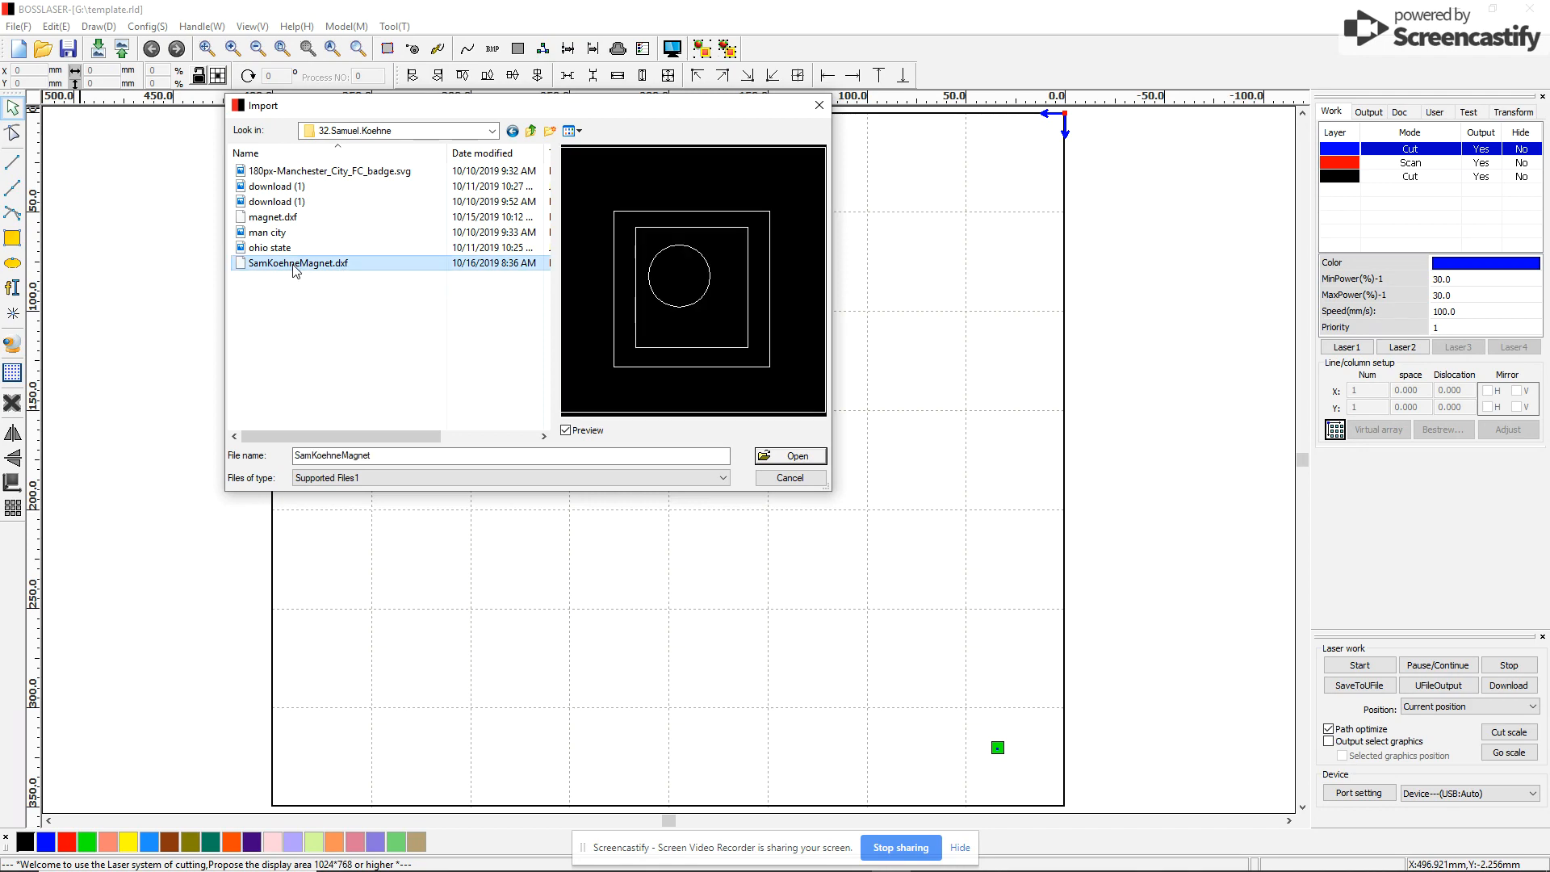
Import the magnet DXF (circle within two nested squares) and zoom around it on the canvas
click(796, 455)
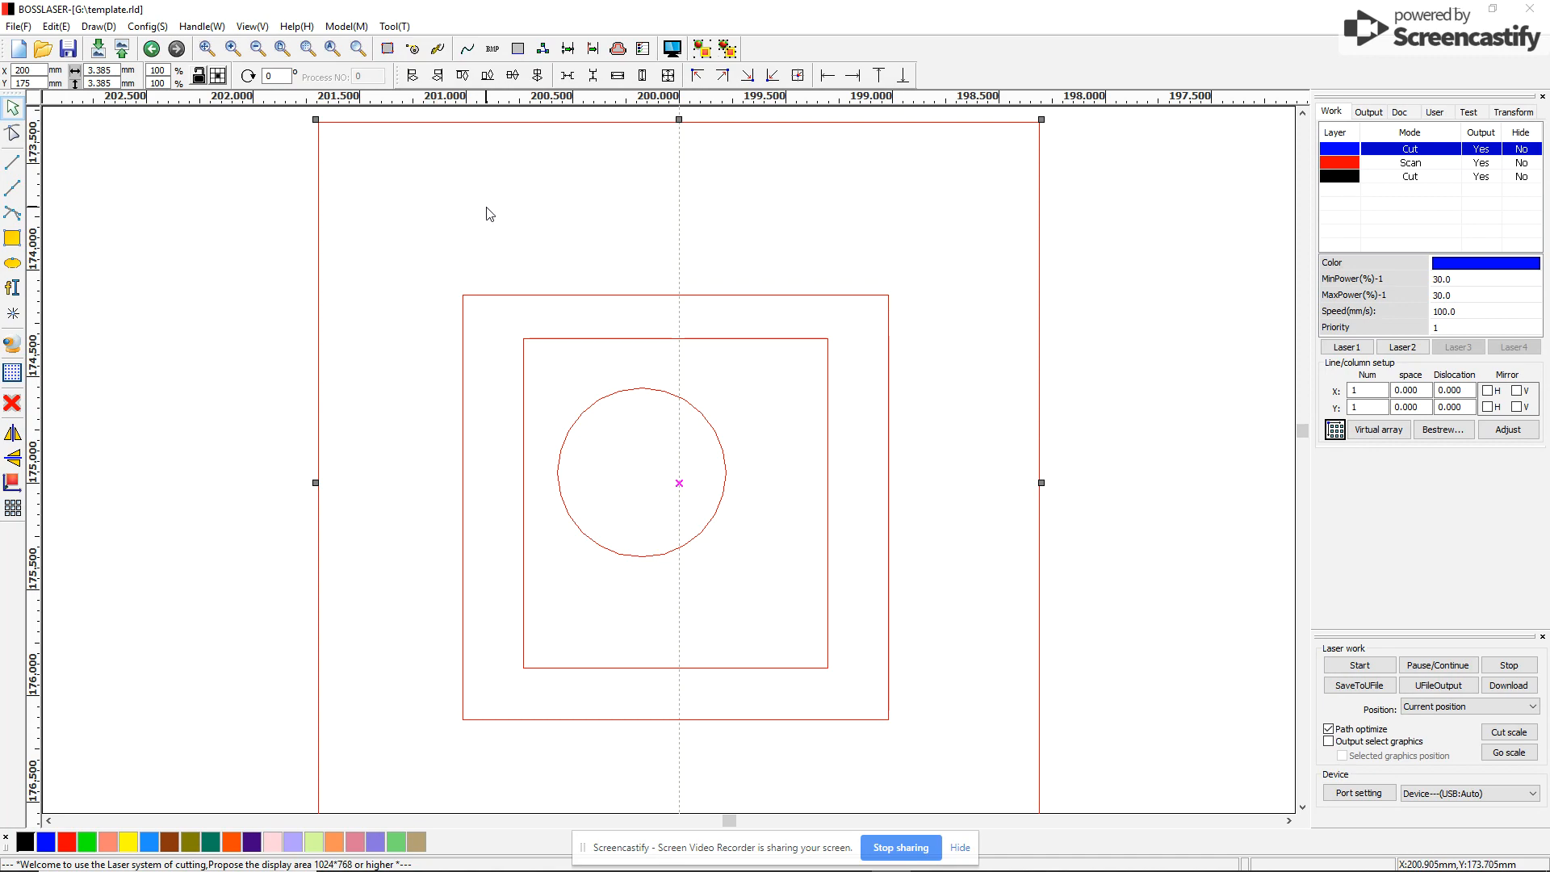
scroll(641, 286, down, 6)
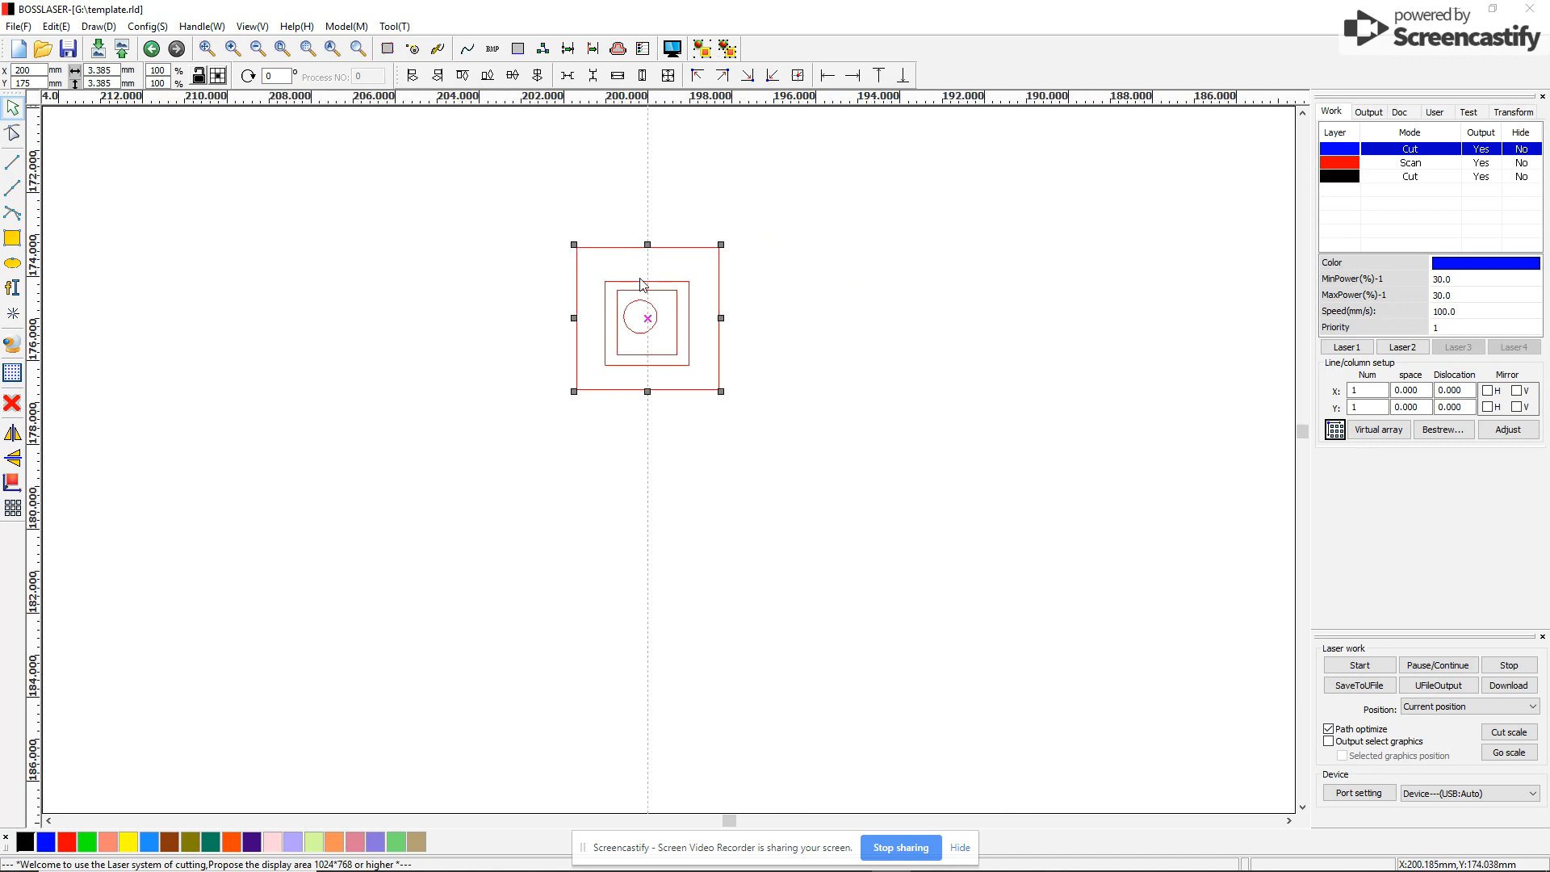
scroll(641, 285, down, 1)
scroll(641, 286, up, 5)
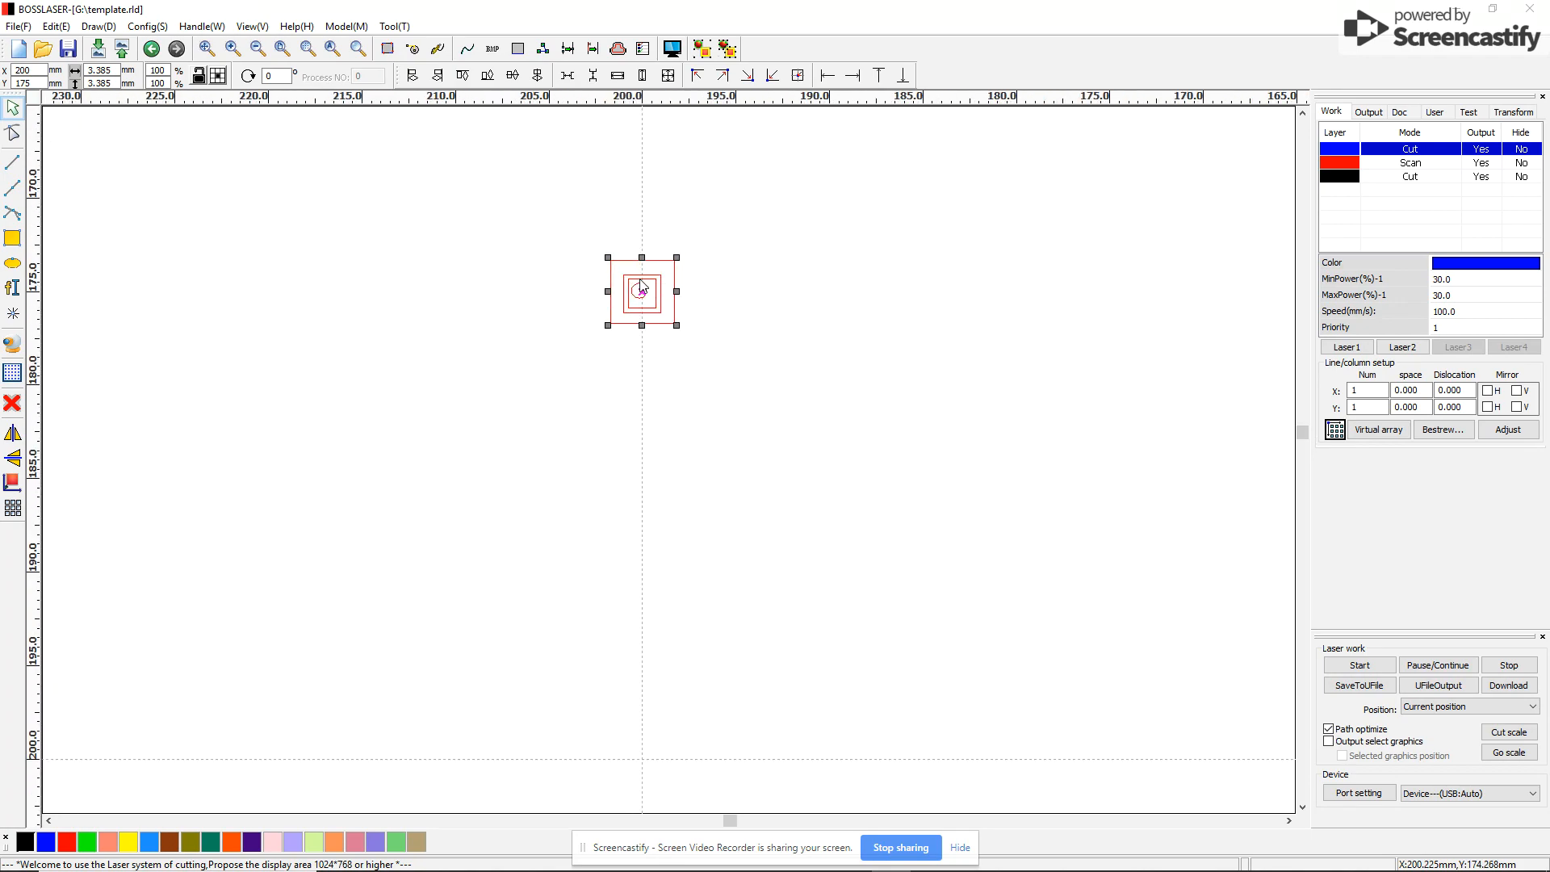
scroll(641, 285, up, 2)
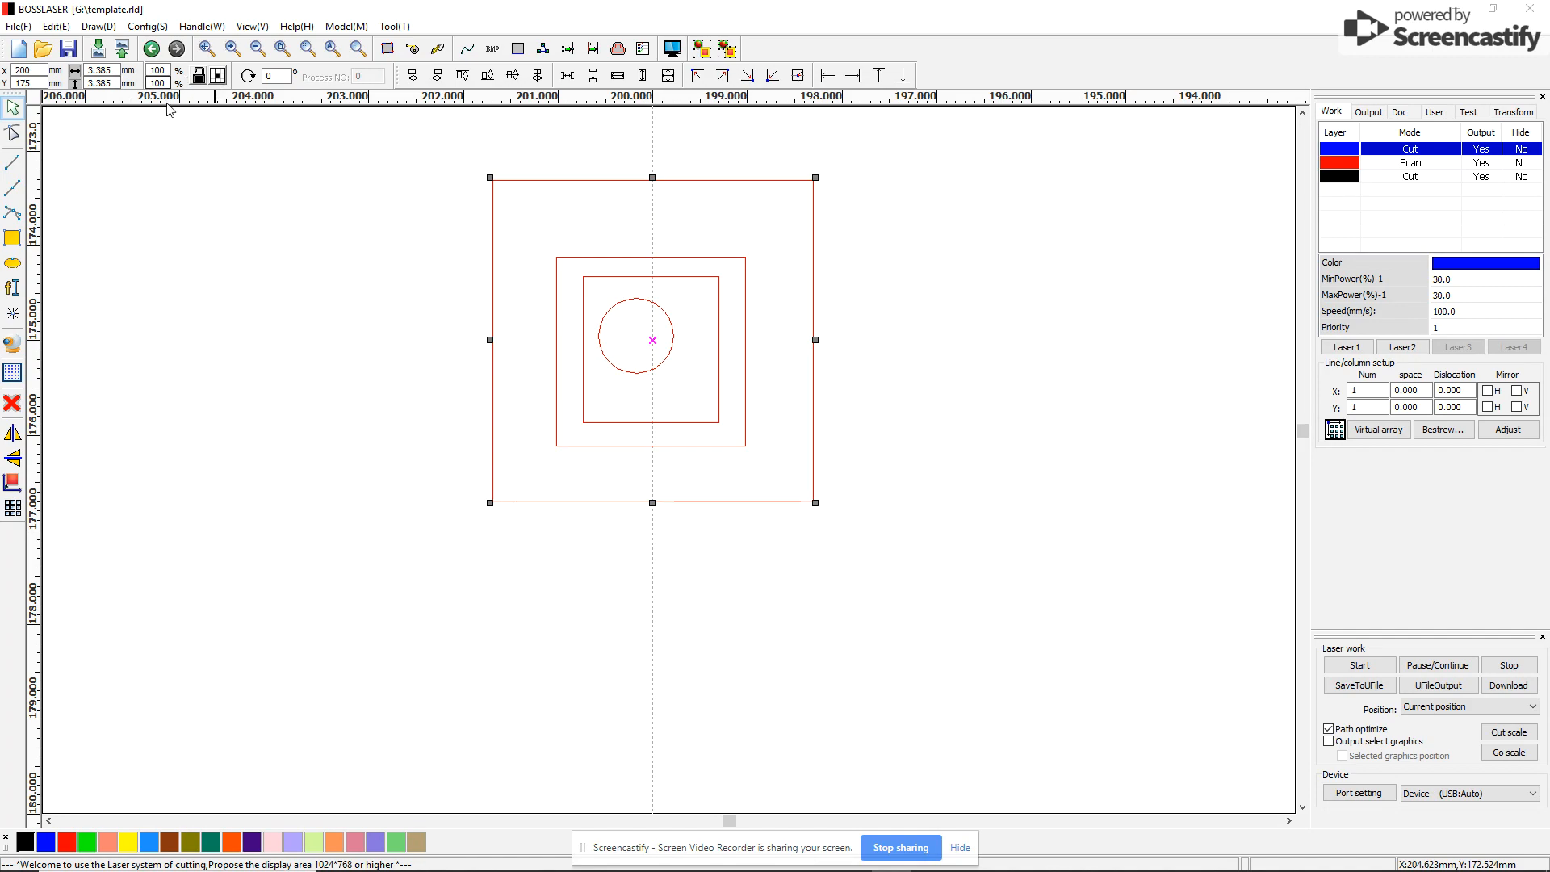
click(198, 76)
double_click(96, 70)
text(50)
double_click(103, 83)
text(50)
key(Return)
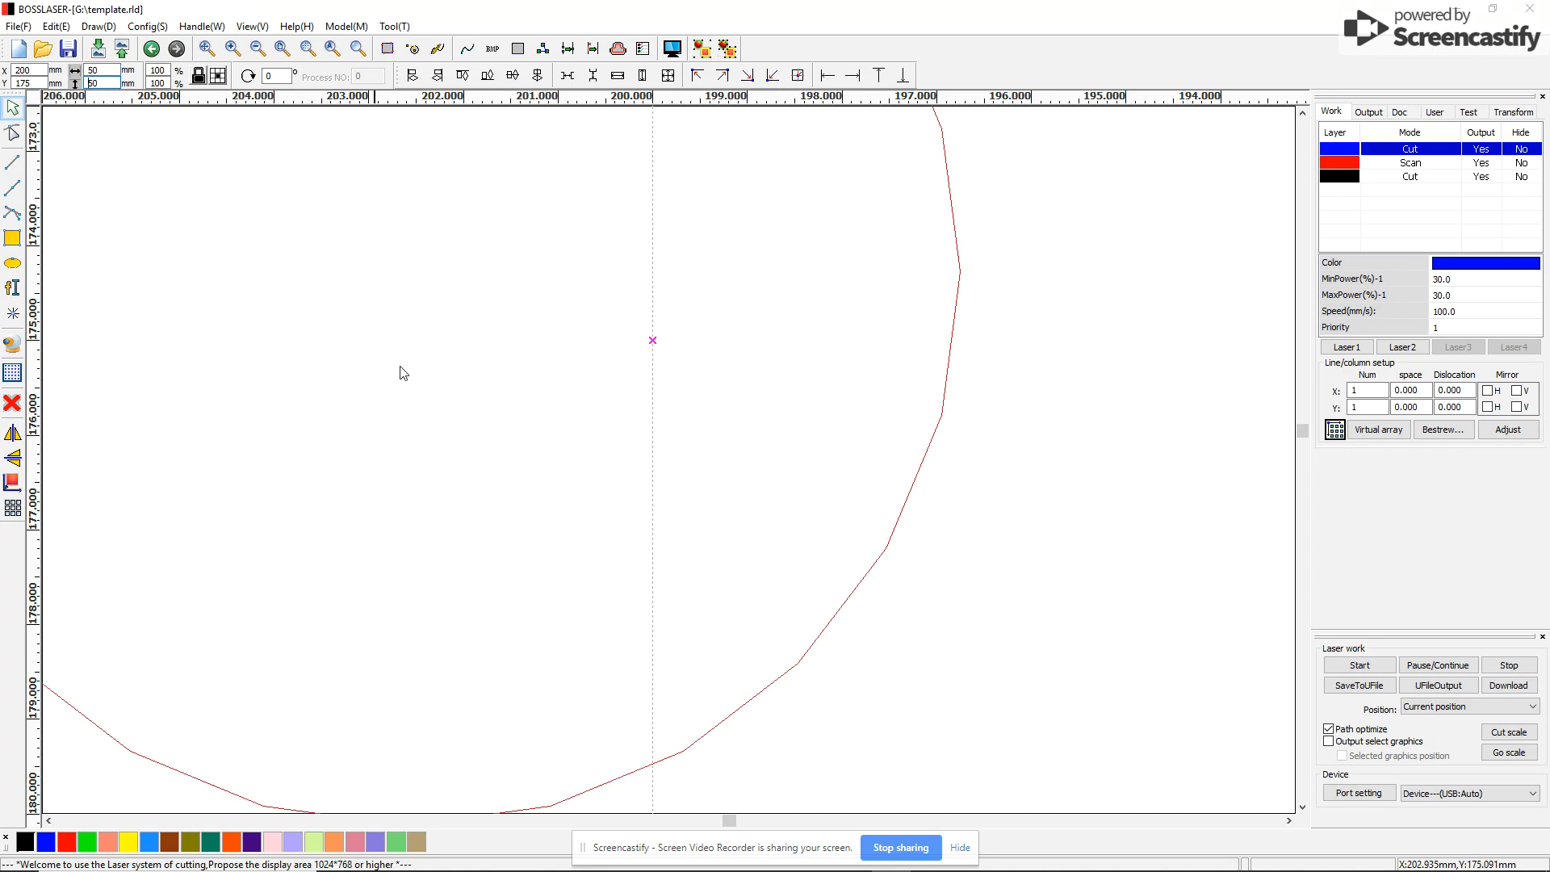
scroll(763, 494, down, 5)
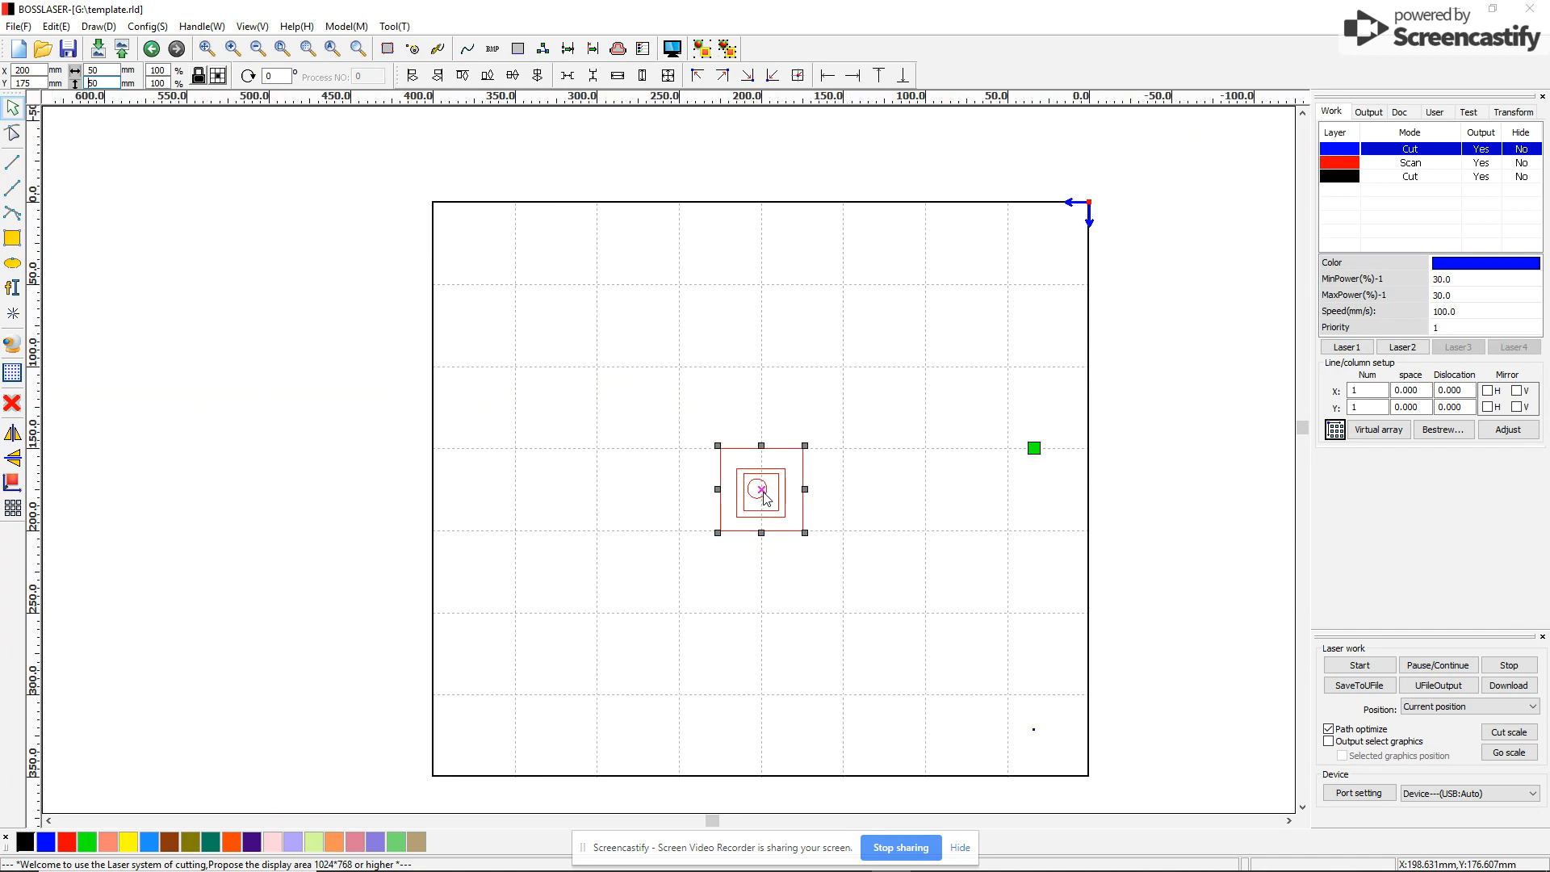
scroll(763, 492, up, 3)
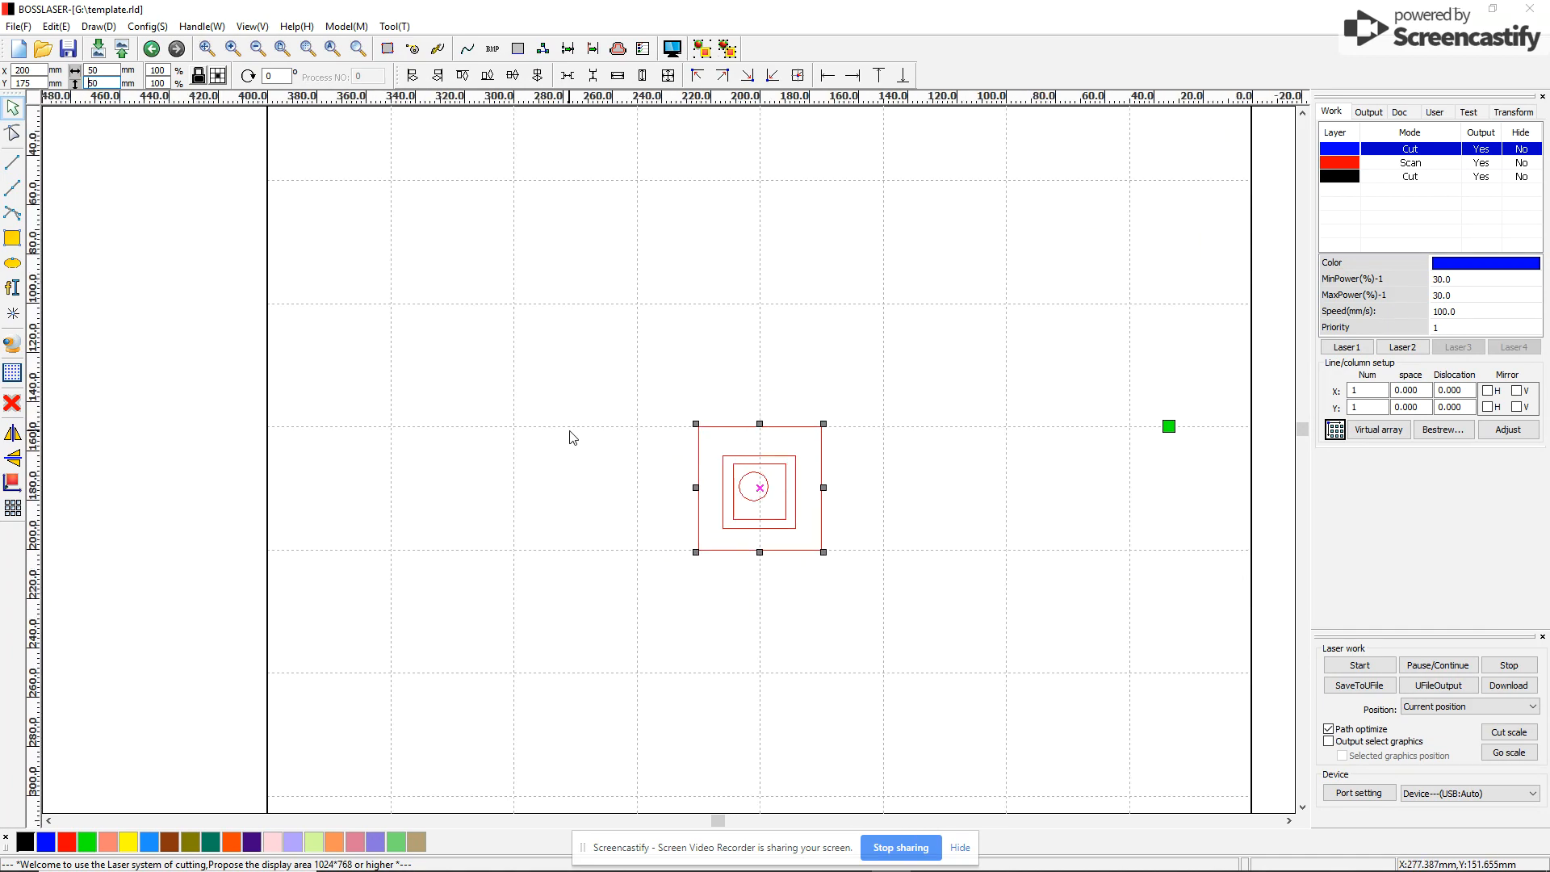
click(606, 400)
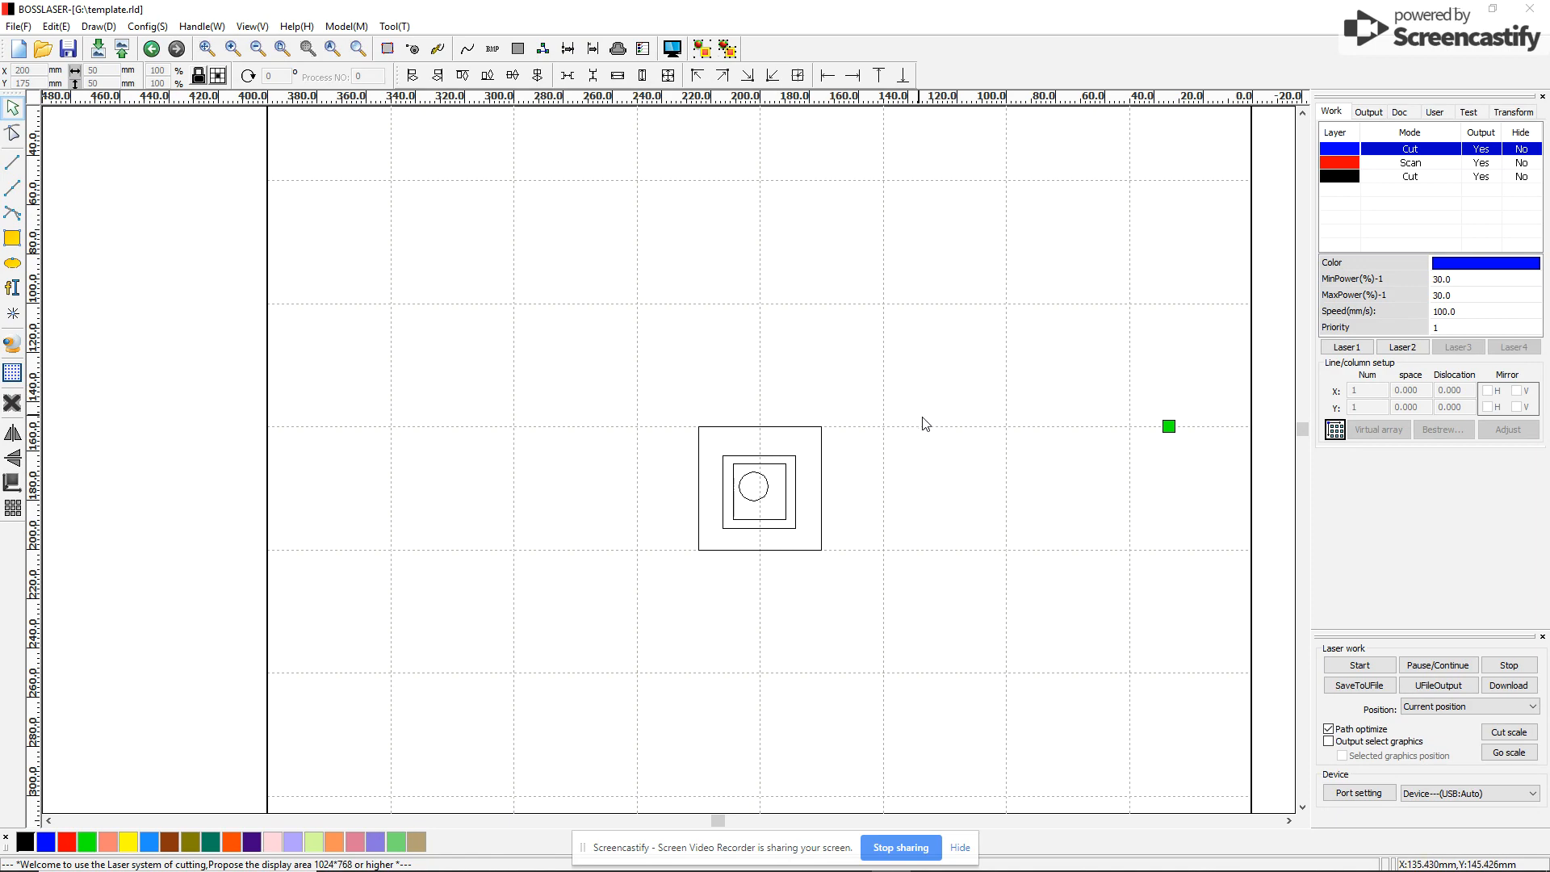
scroll(969, 482, down, 1)
scroll(967, 481, up, 2)
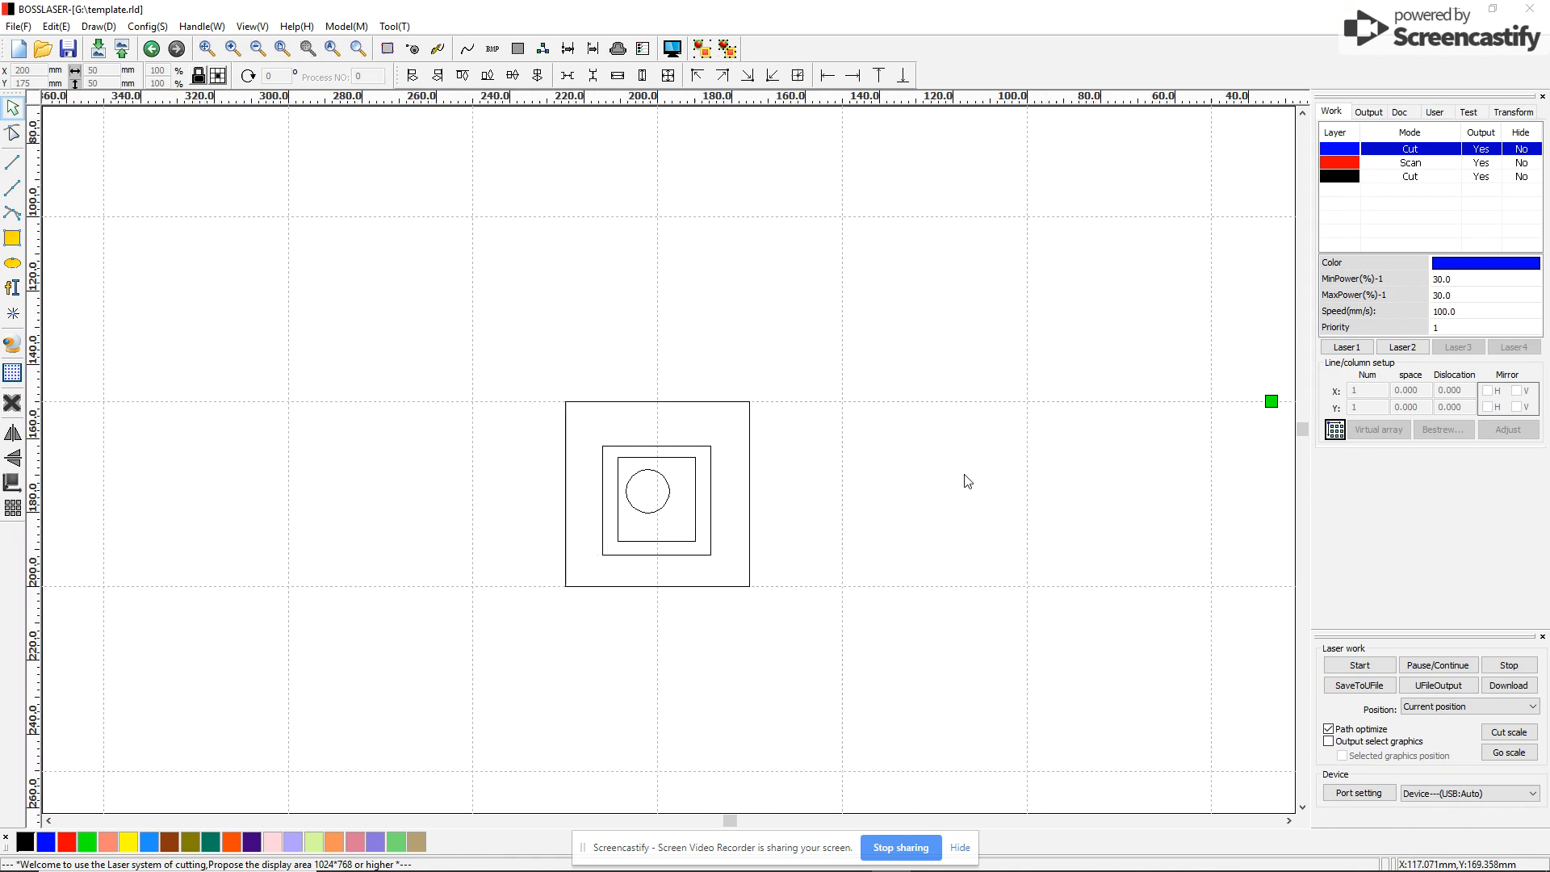
scroll(967, 481, down, 2)
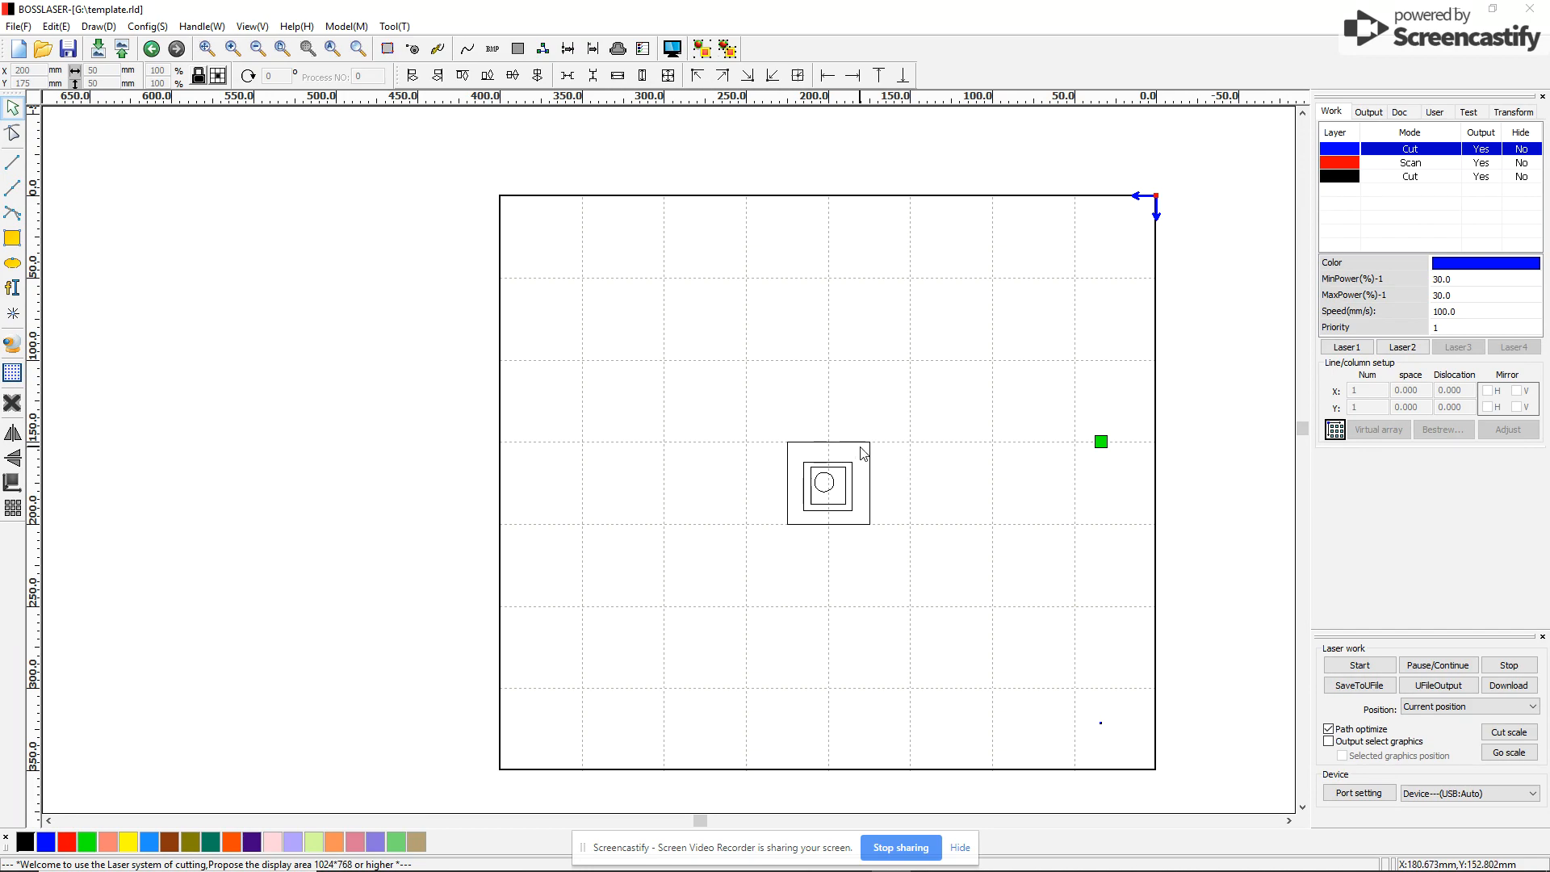
scroll(907, 509, up, 2)
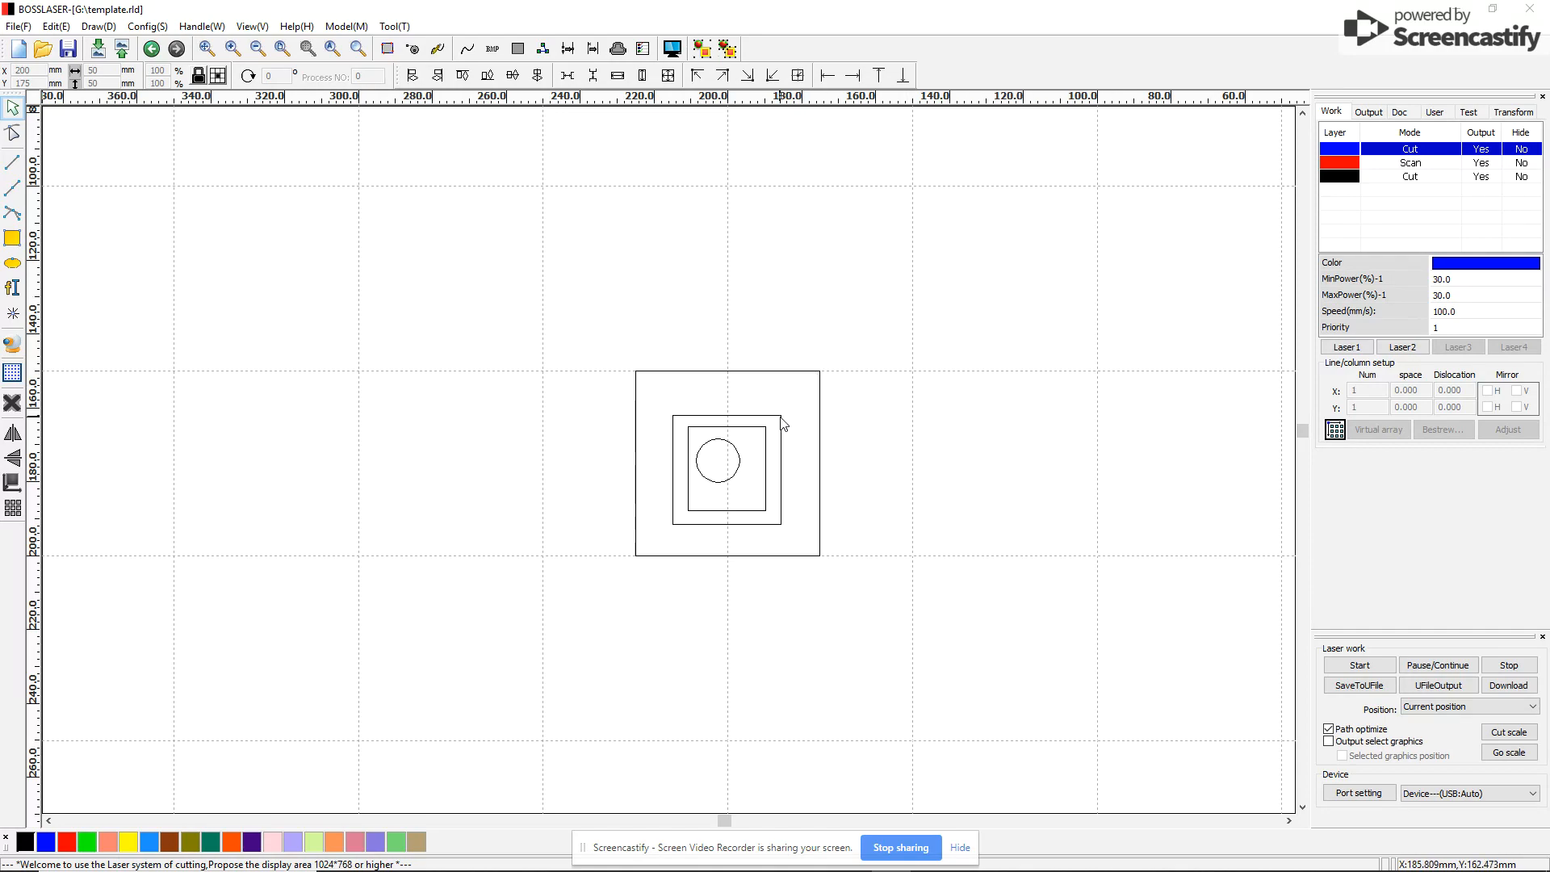
Put the middle square on the blue Cut layer, and the inner square and circle on red Scan
click(783, 438)
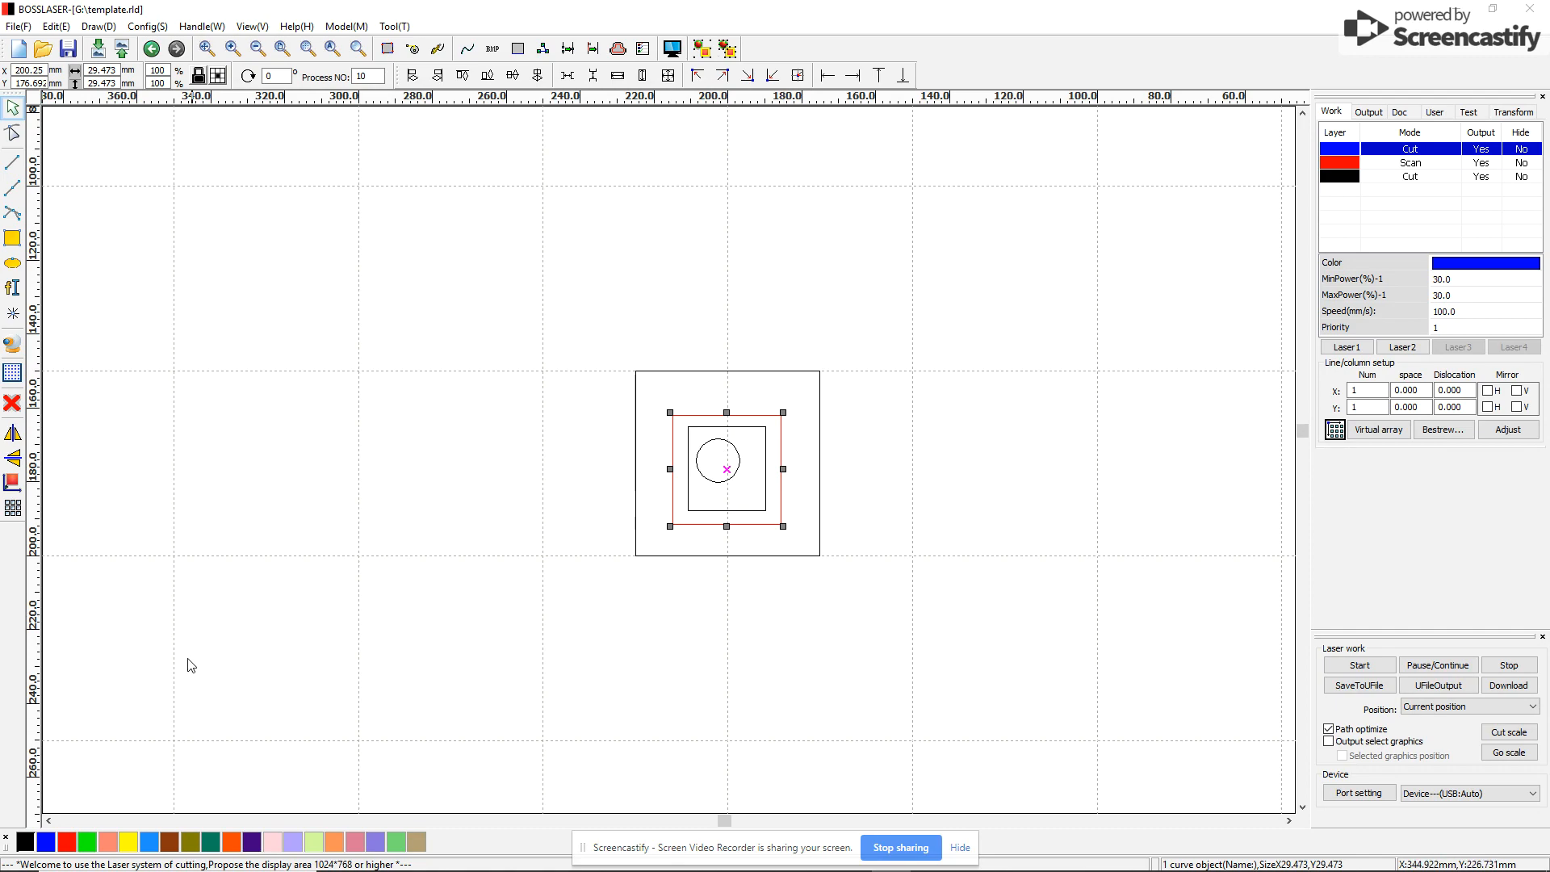
click(47, 842)
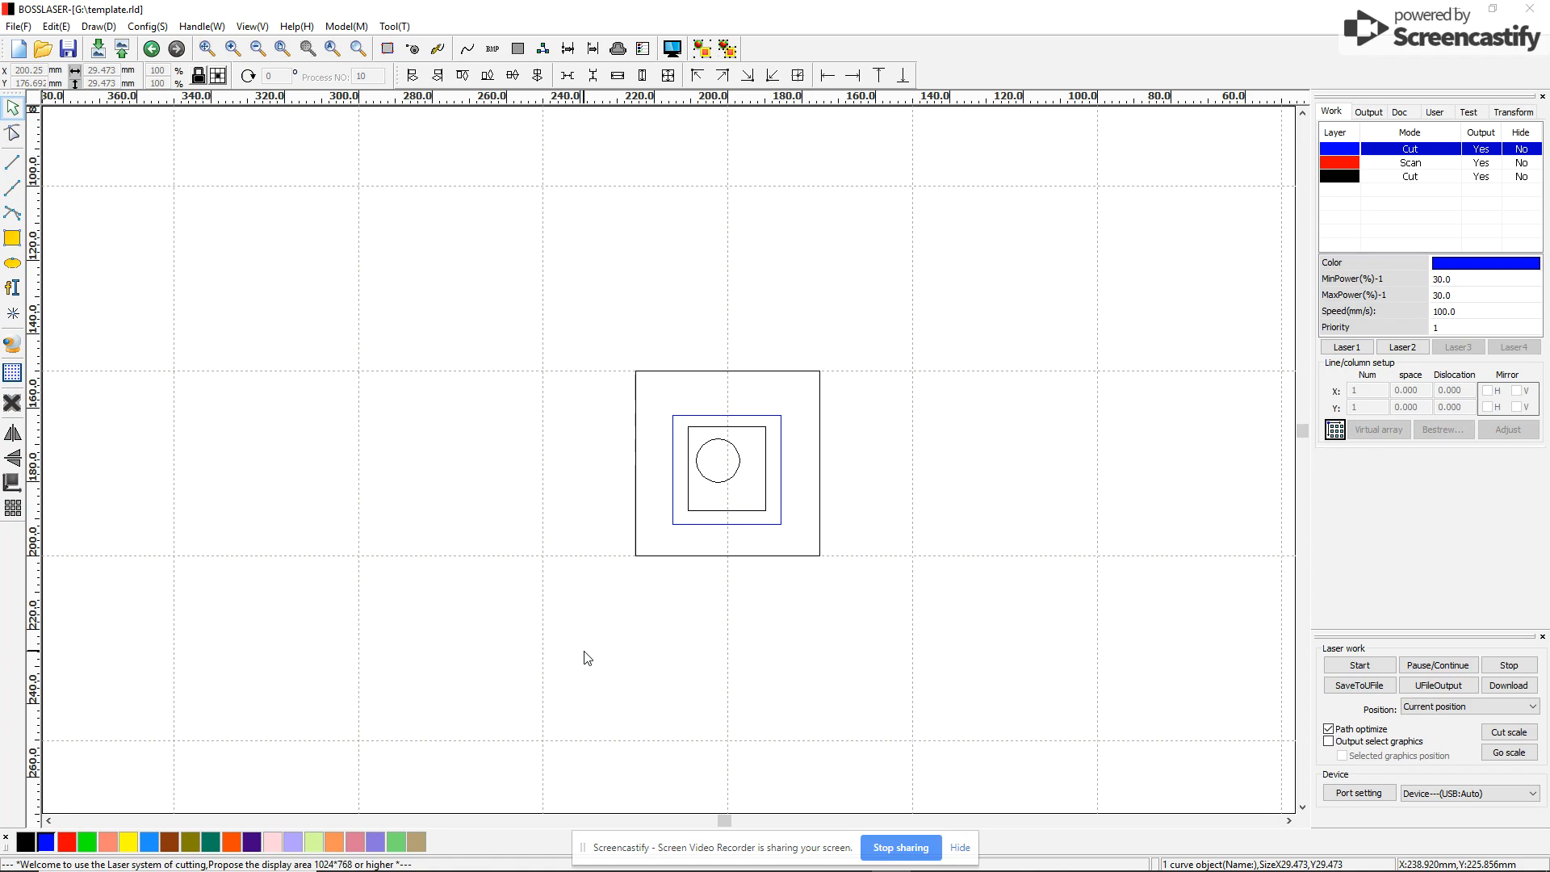
click(689, 506)
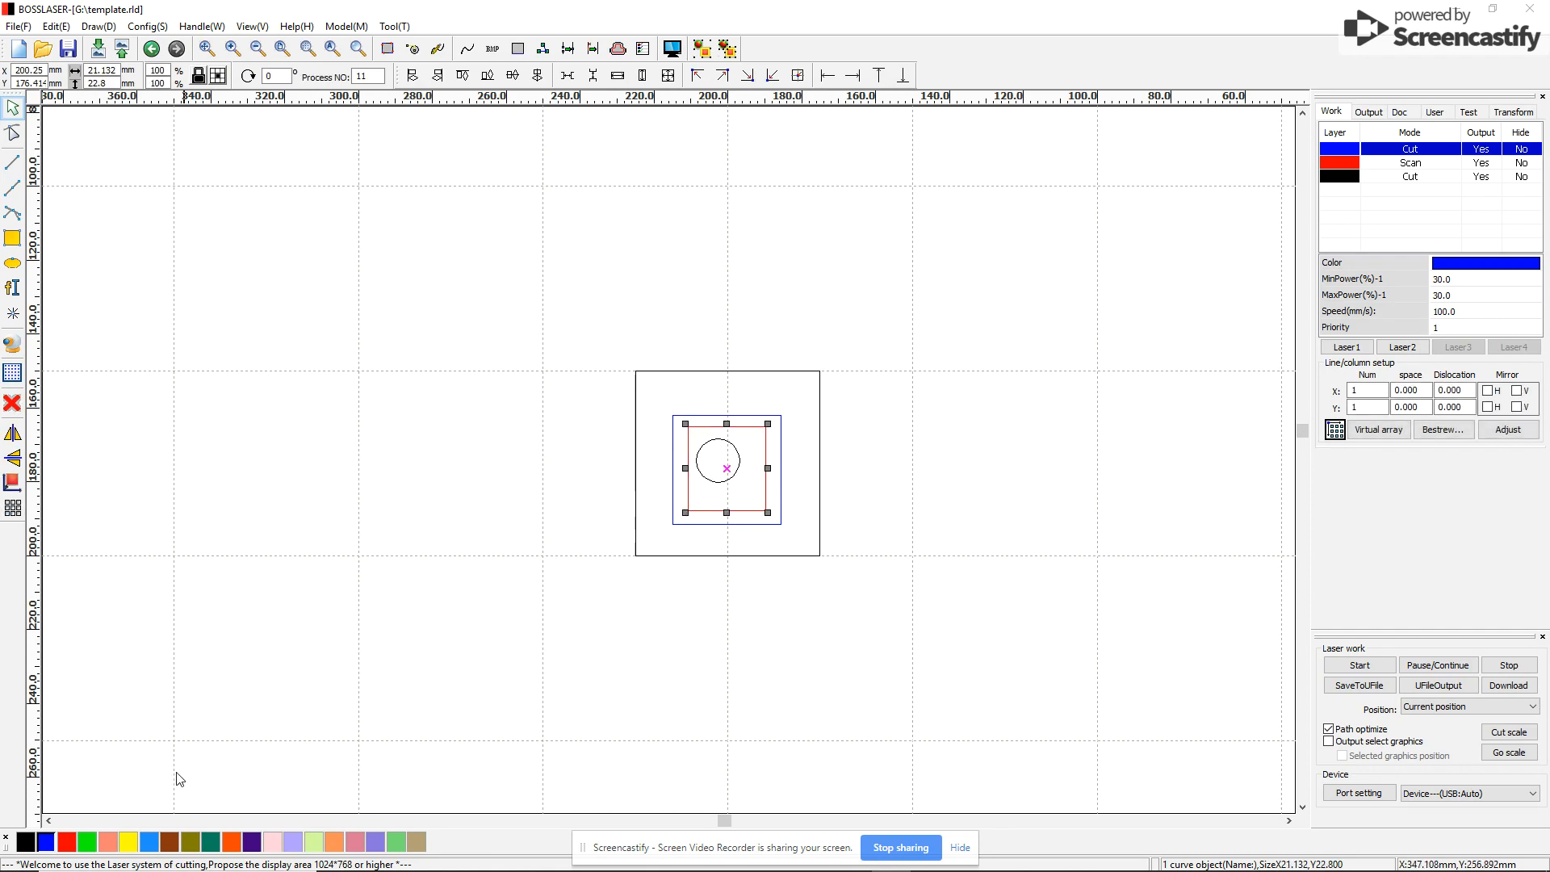
click(70, 844)
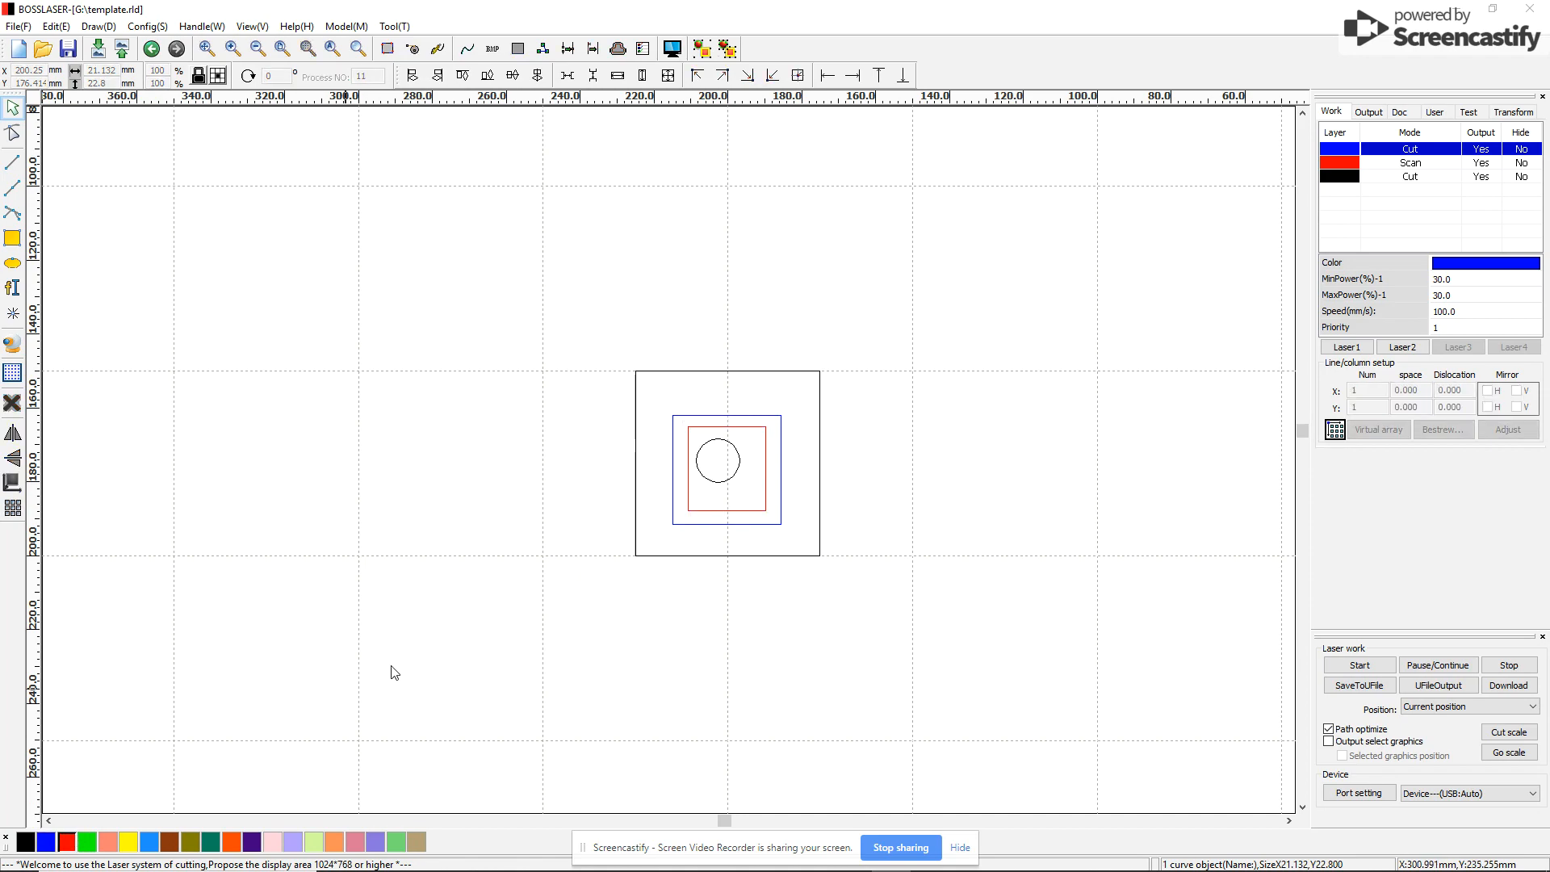
click(714, 486)
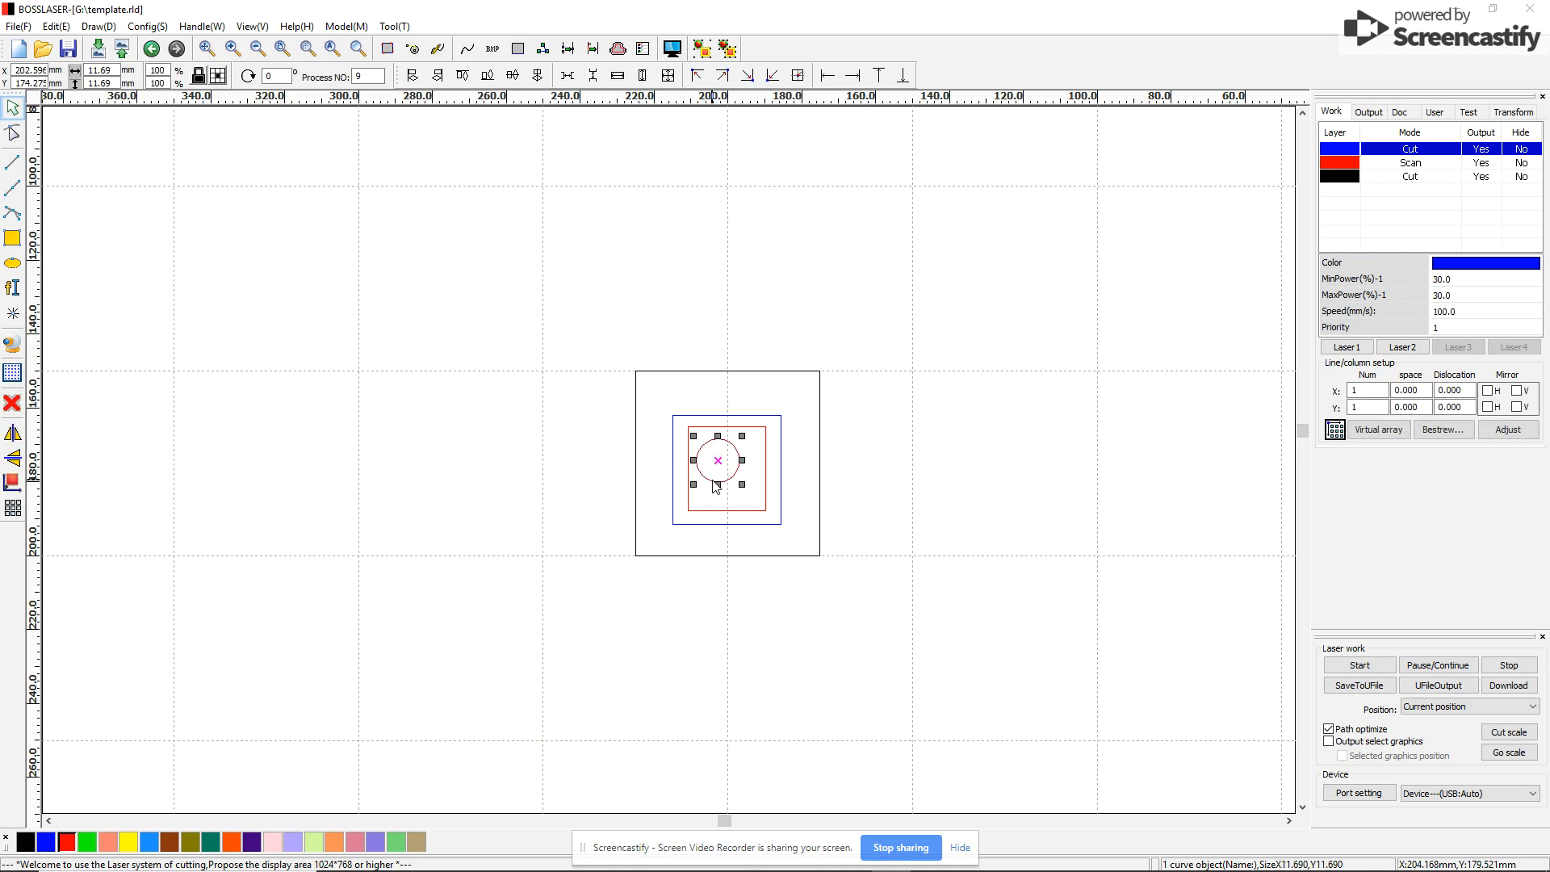
click(549, 481)
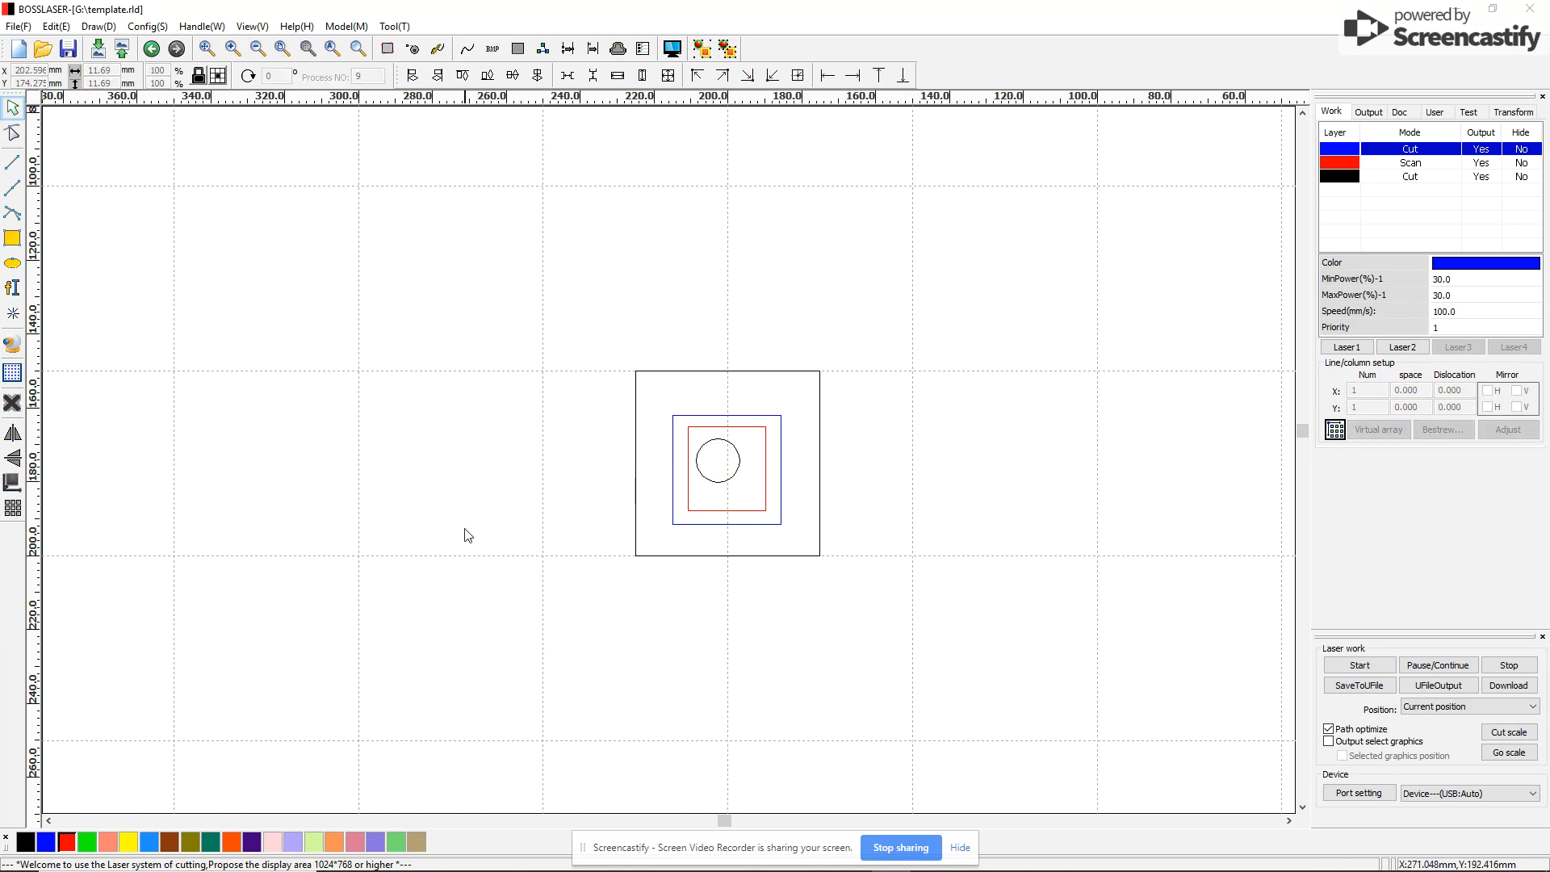
click(728, 482)
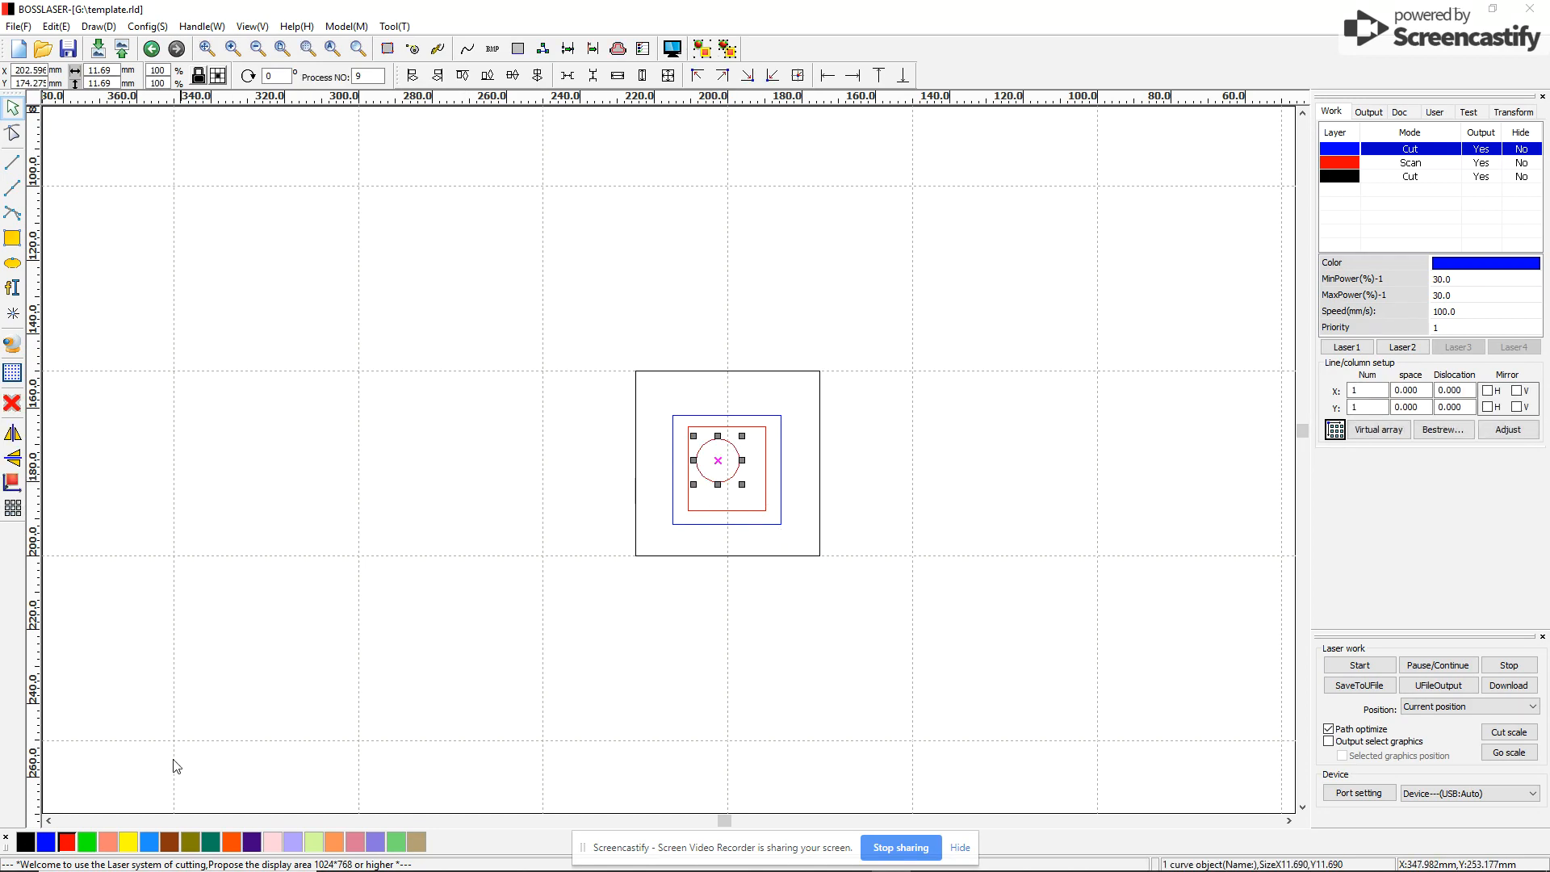
click(67, 842)
Clear the selection on the canvas and bring up the File menu
click(179, 805)
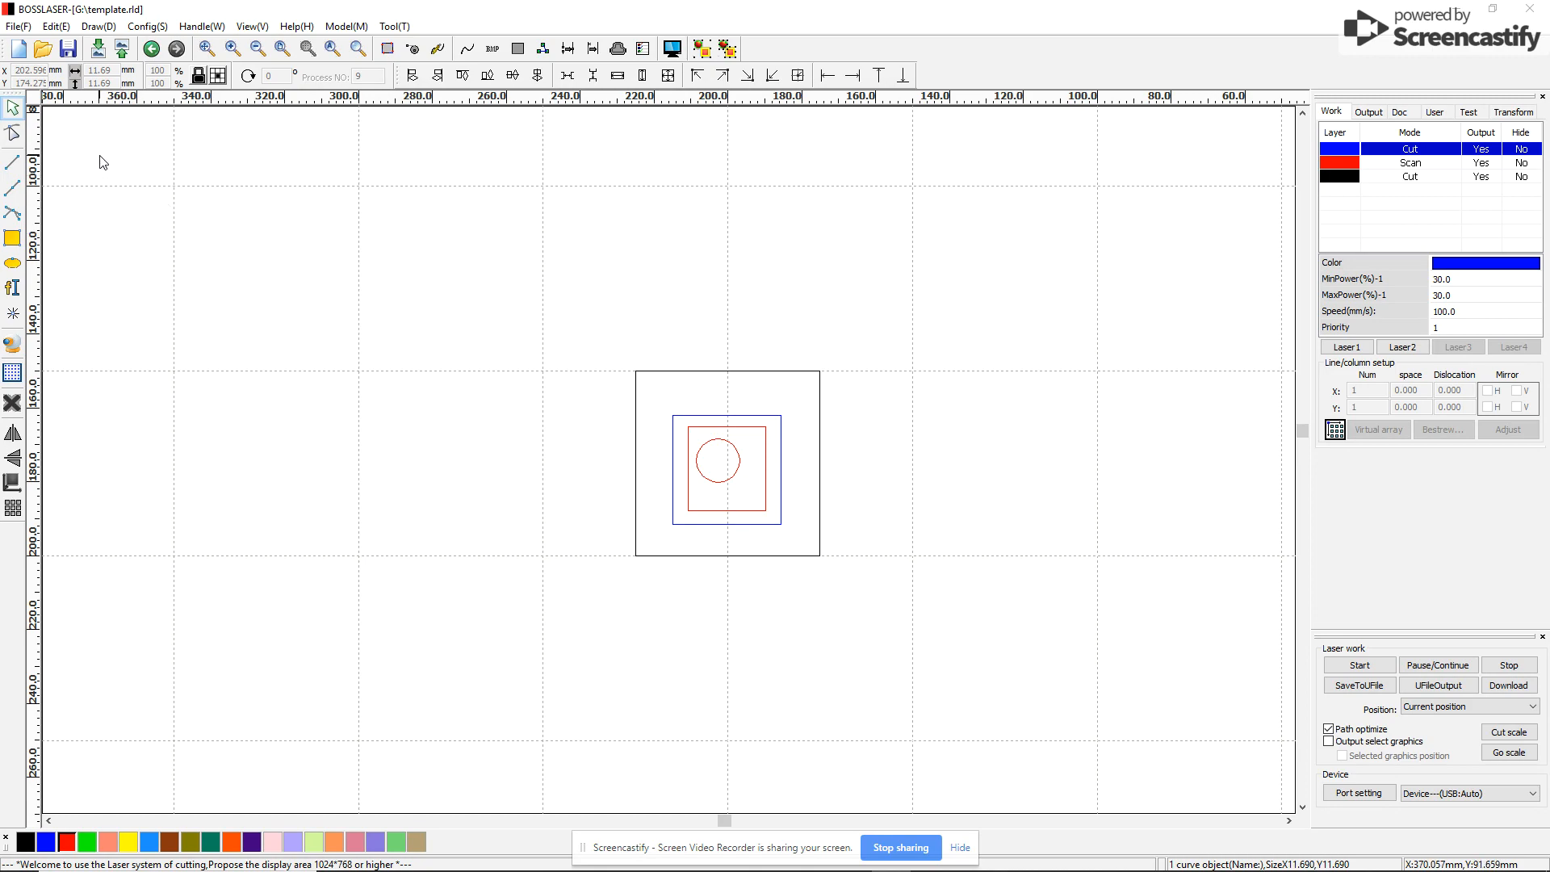
click(16, 29)
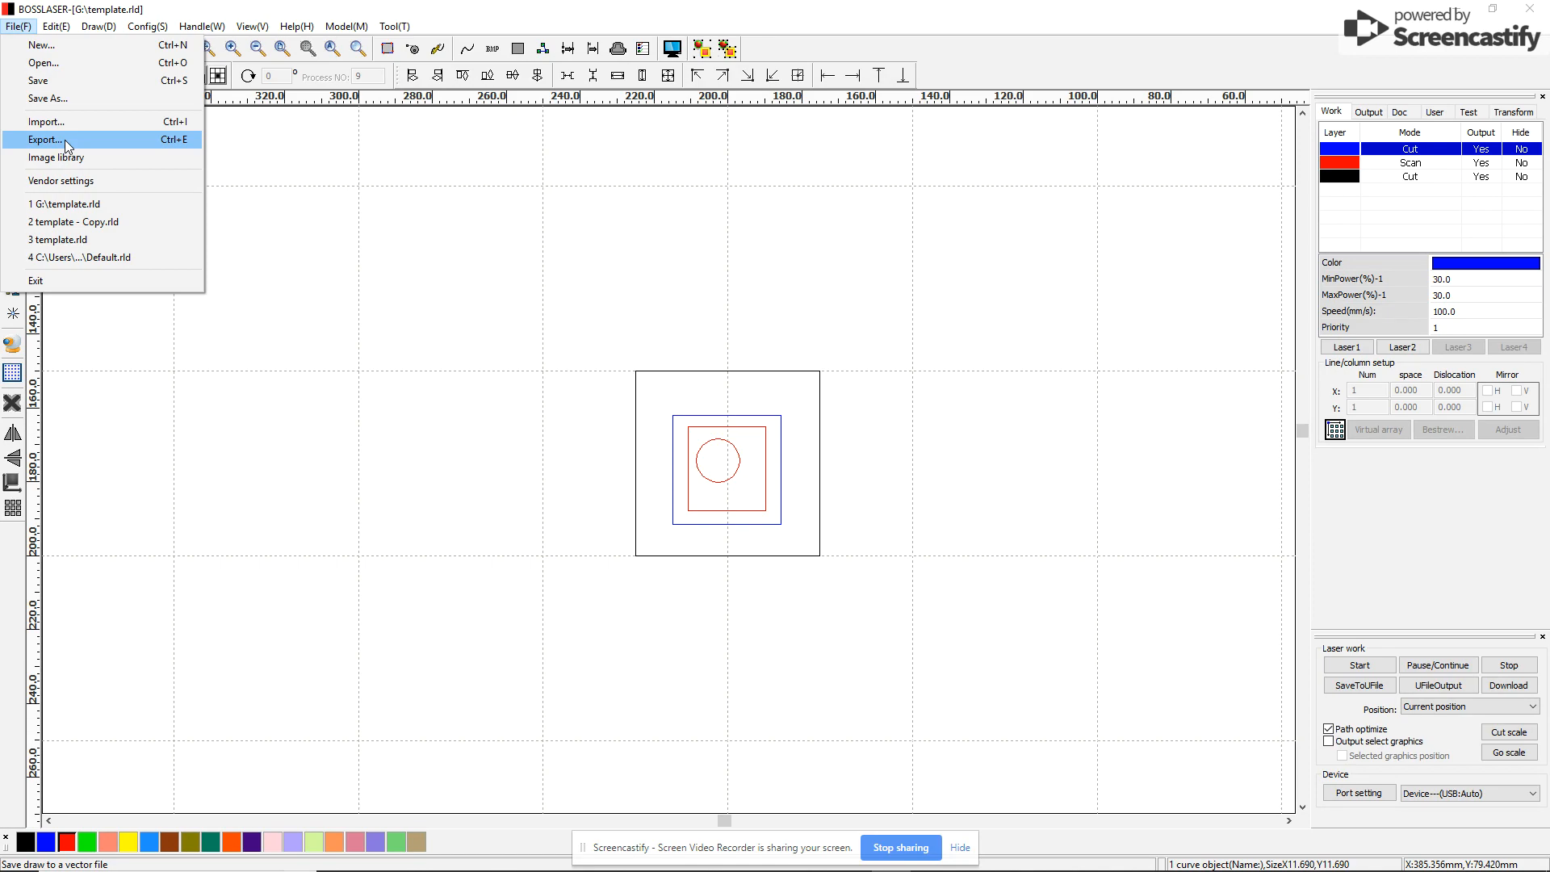
Start a File > Export and enter the student's name as the file name
click(346, 308)
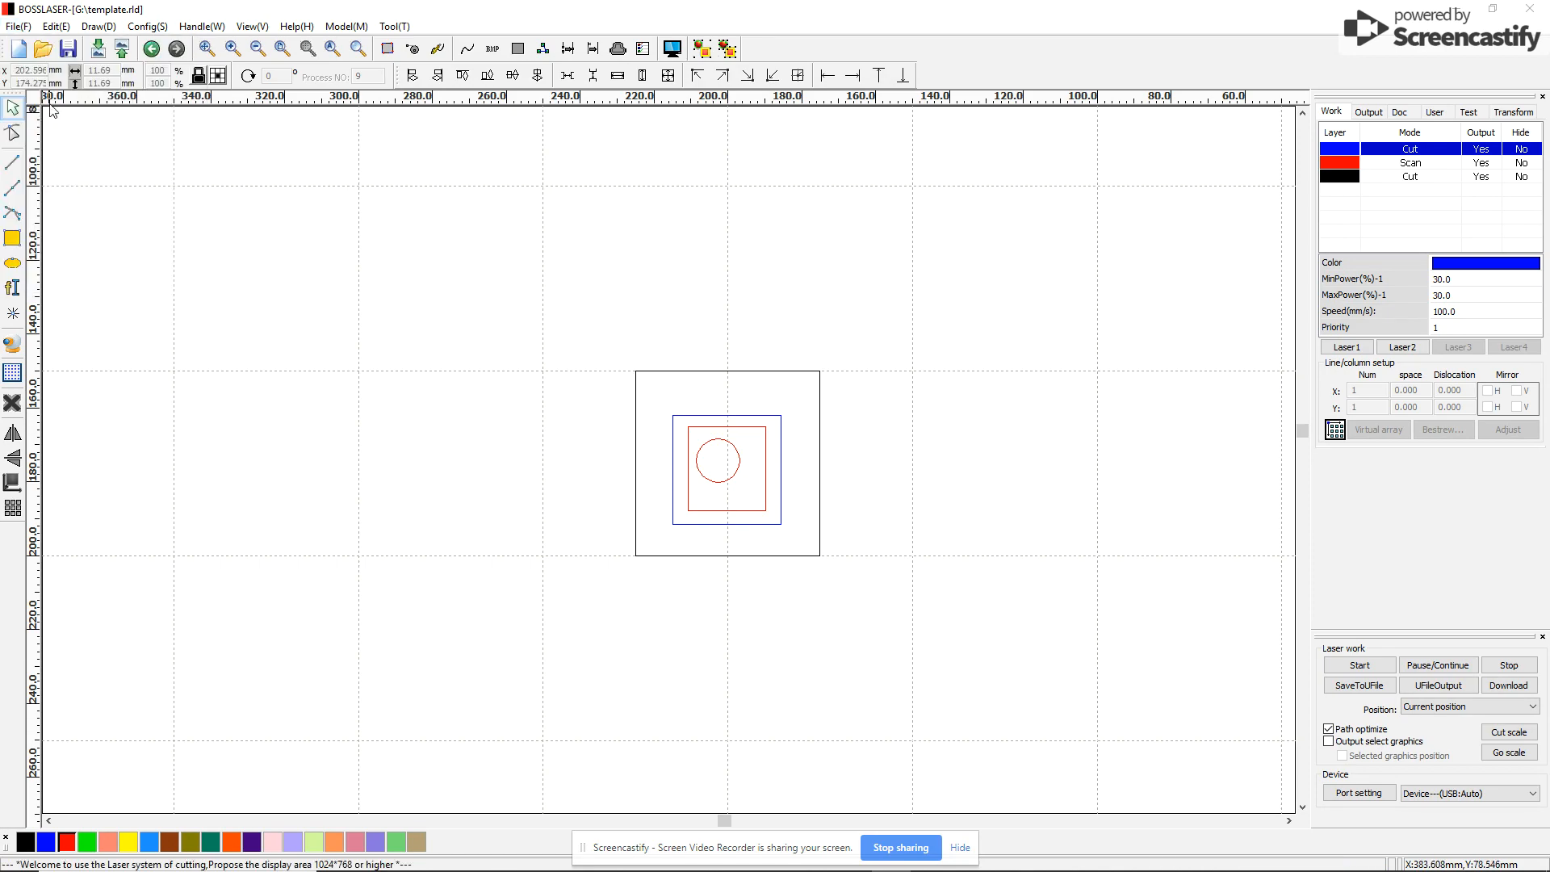
click(17, 27)
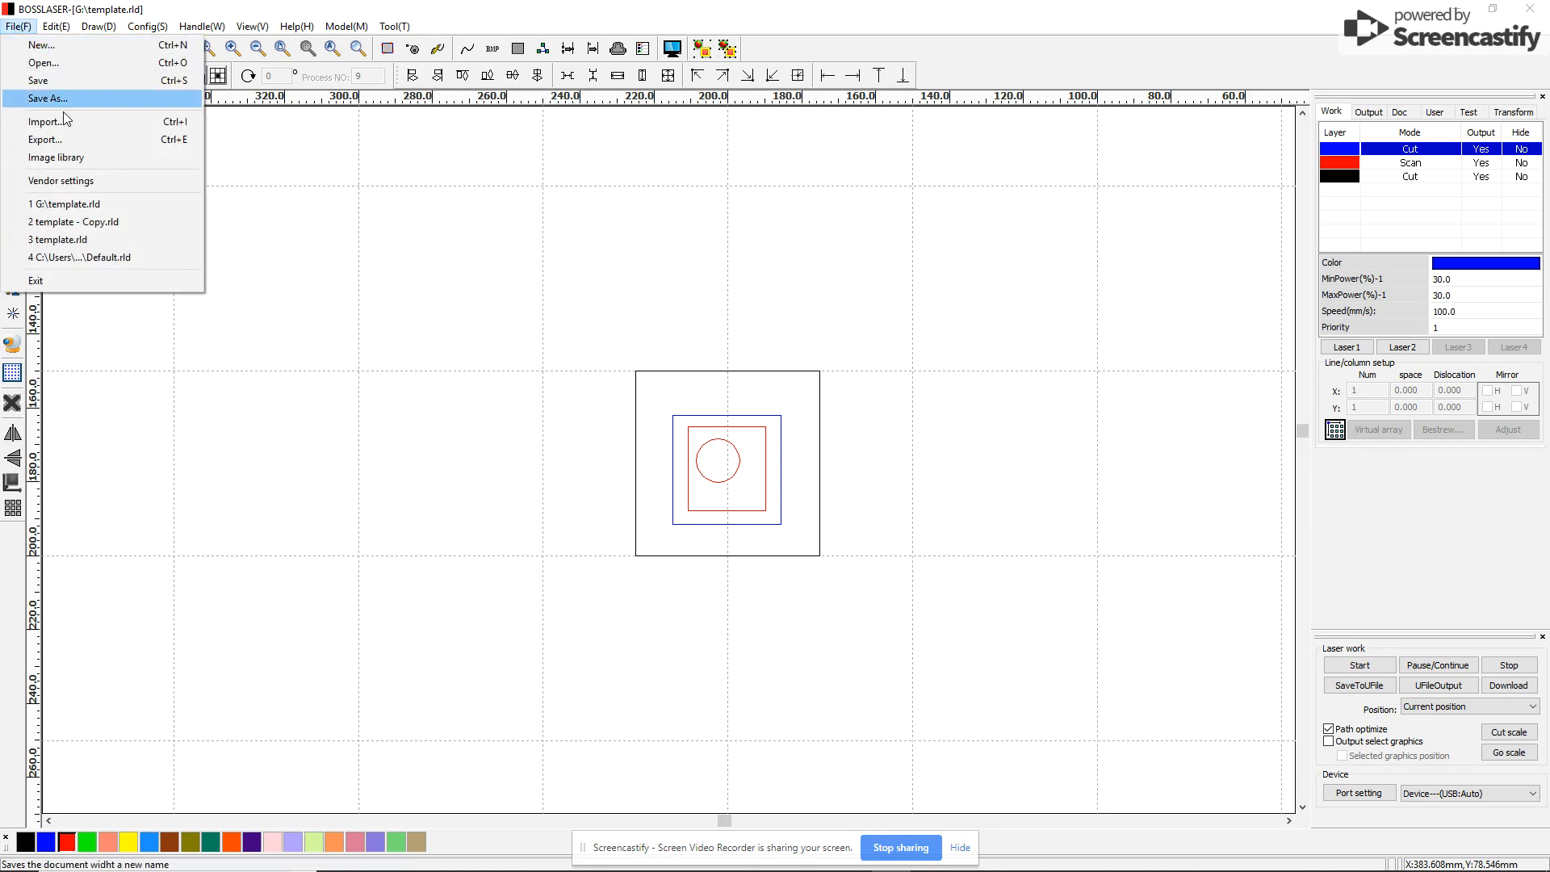
click(75, 141)
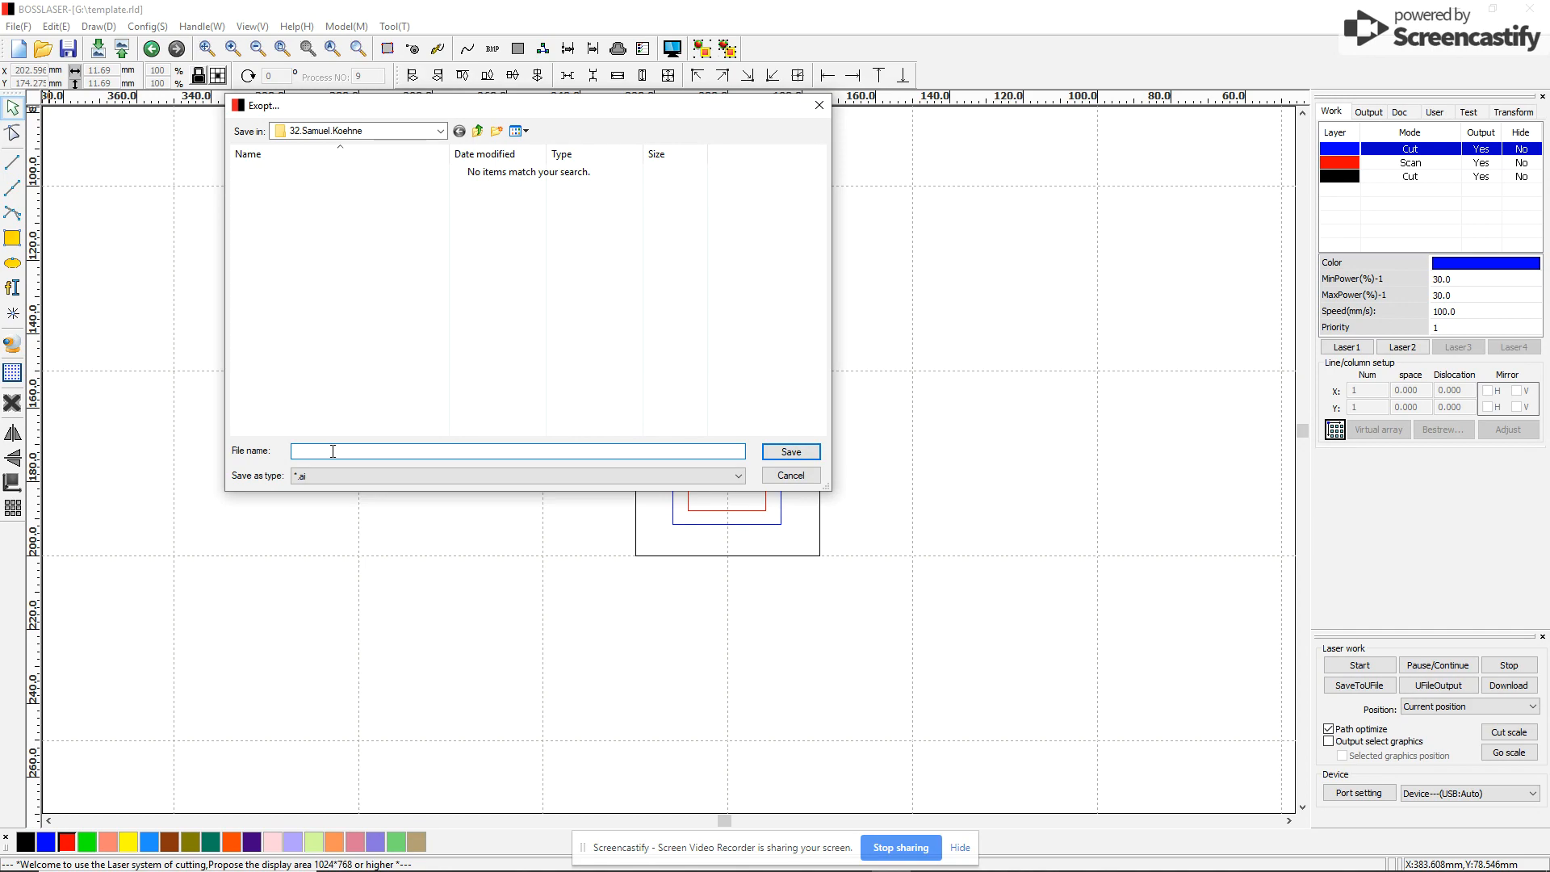
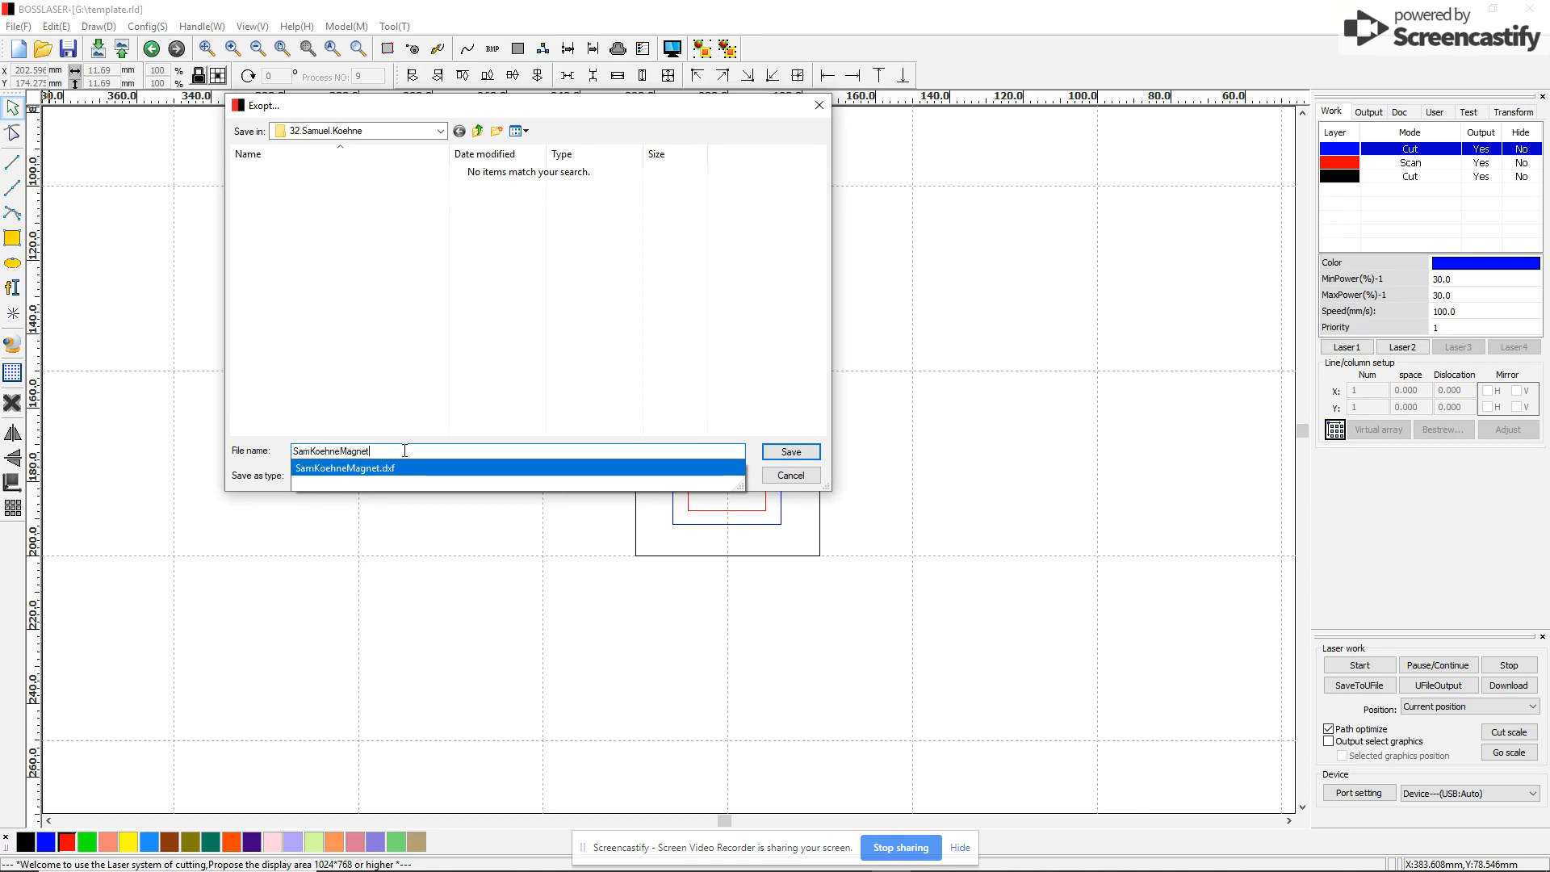
click(439, 524)
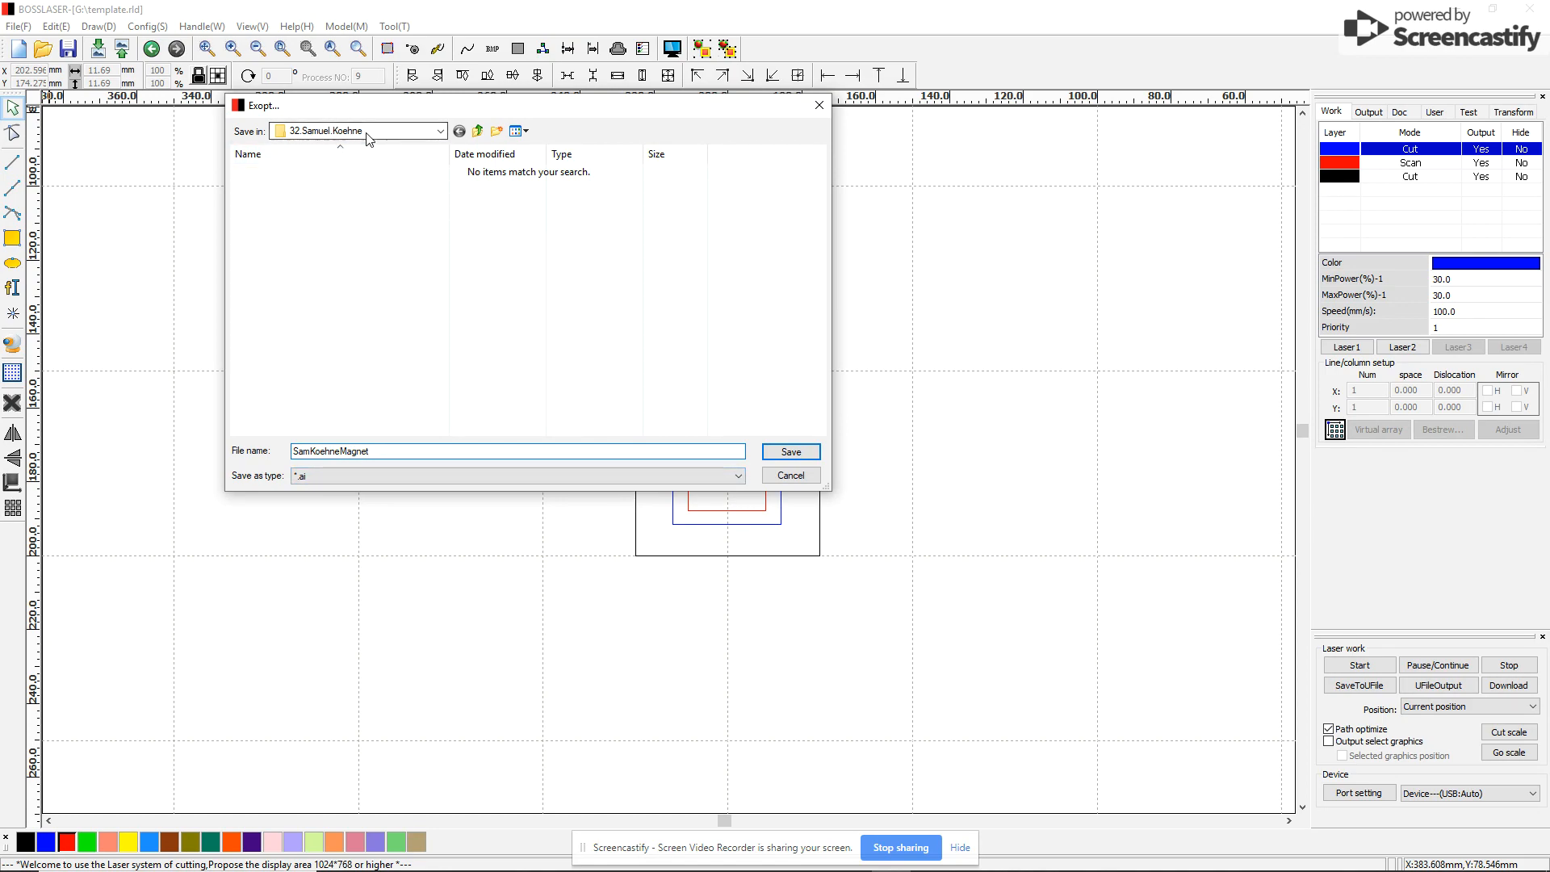
Save the .ai export into GTT1 (G:) > Laser Engraver Files > Magnet and dismiss the success notice
click(479, 132)
click(478, 131)
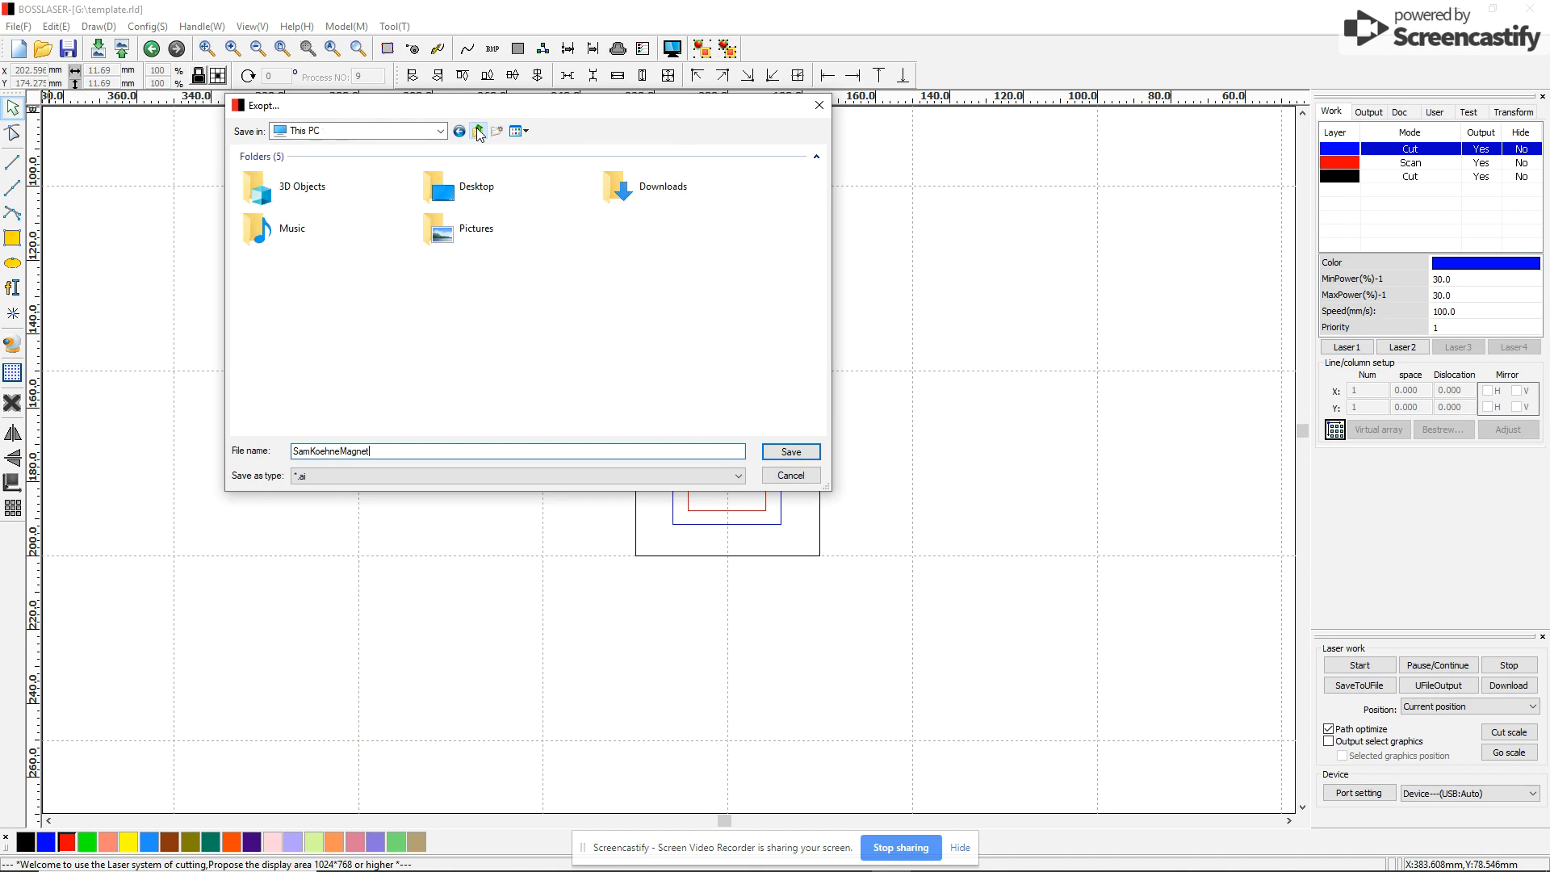
double_click(317, 394)
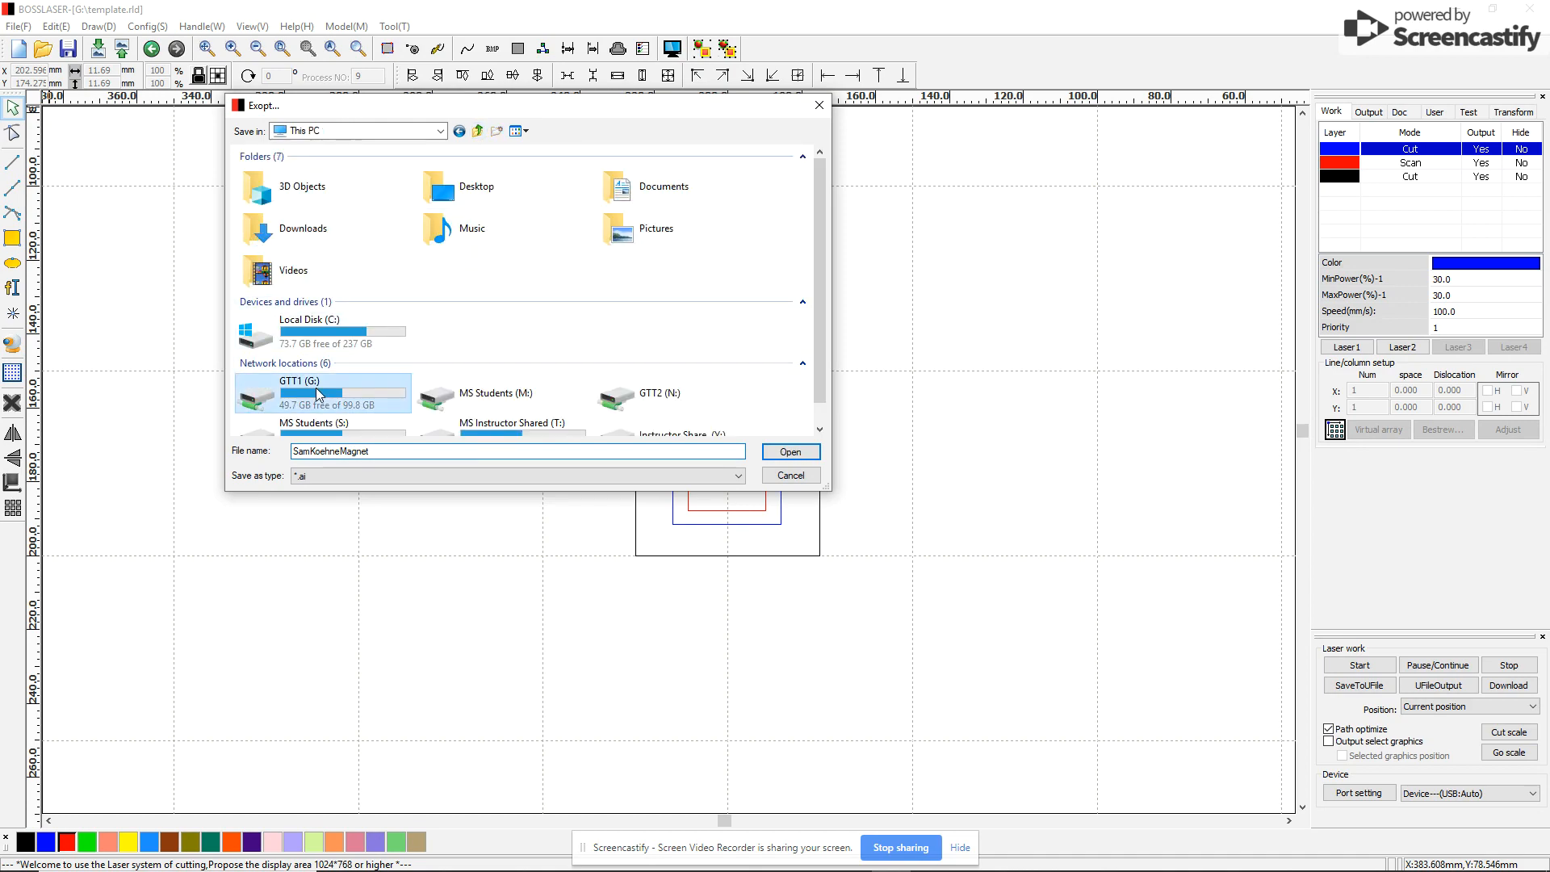
click(292, 193)
double_click(292, 193)
click(271, 172)
double_click(271, 172)
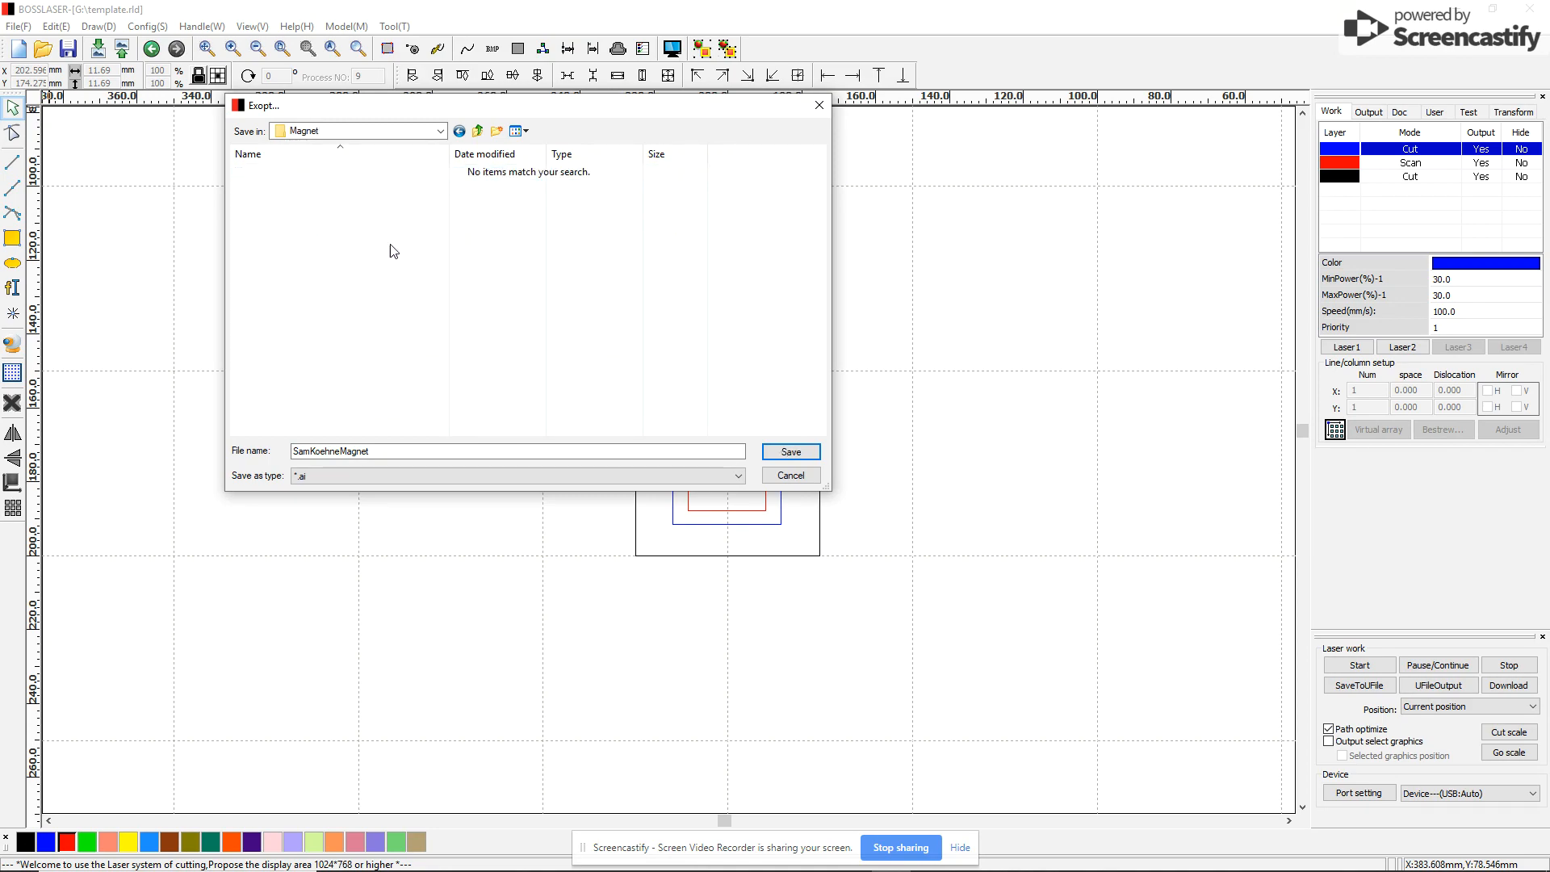
click(797, 455)
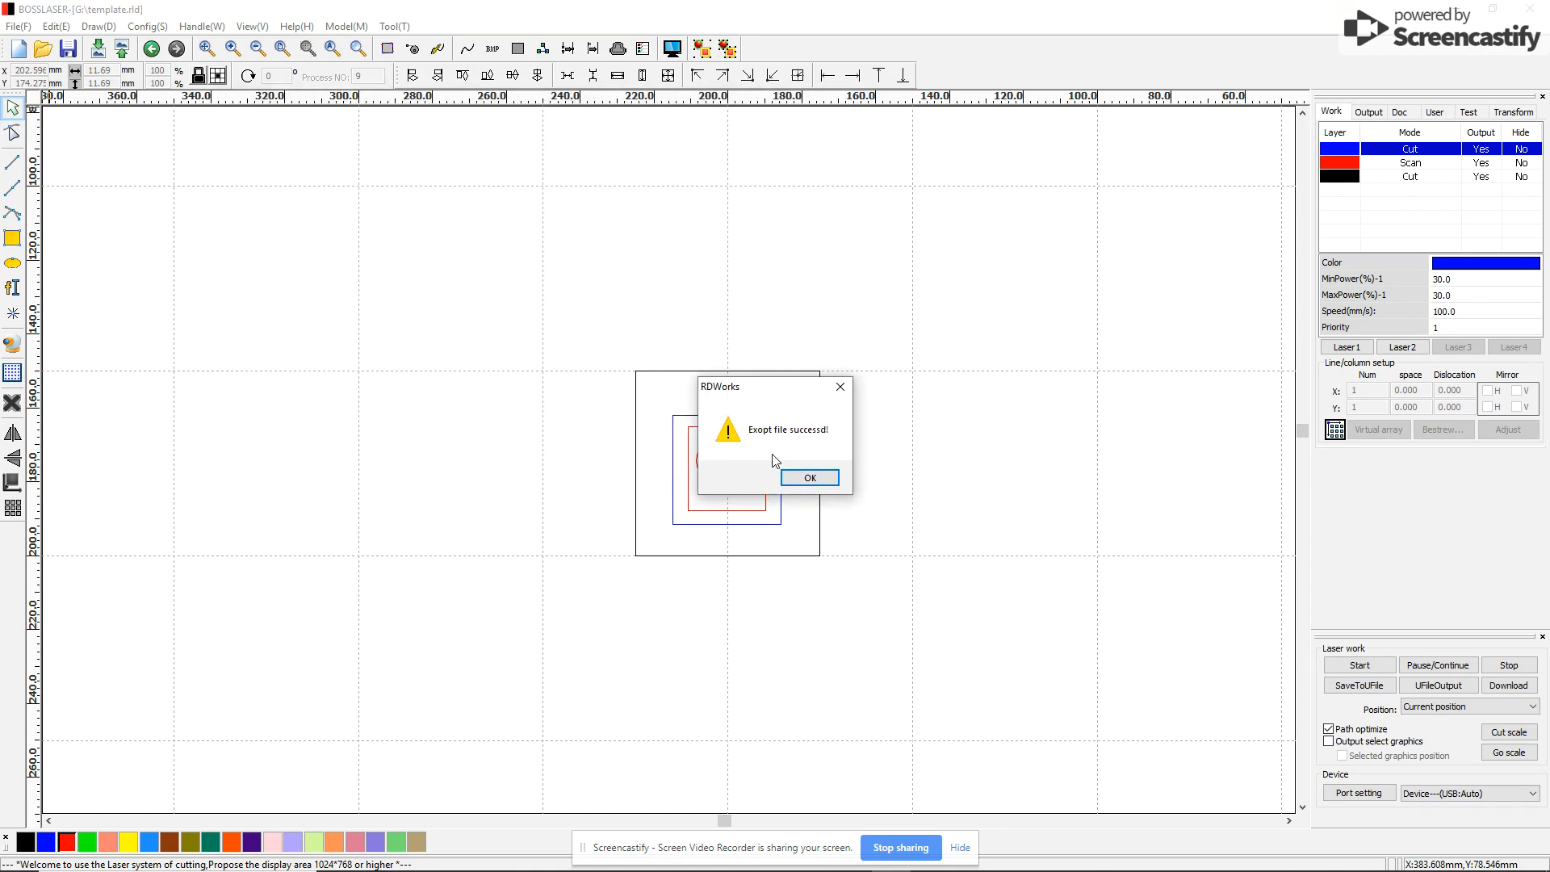
click(810, 479)
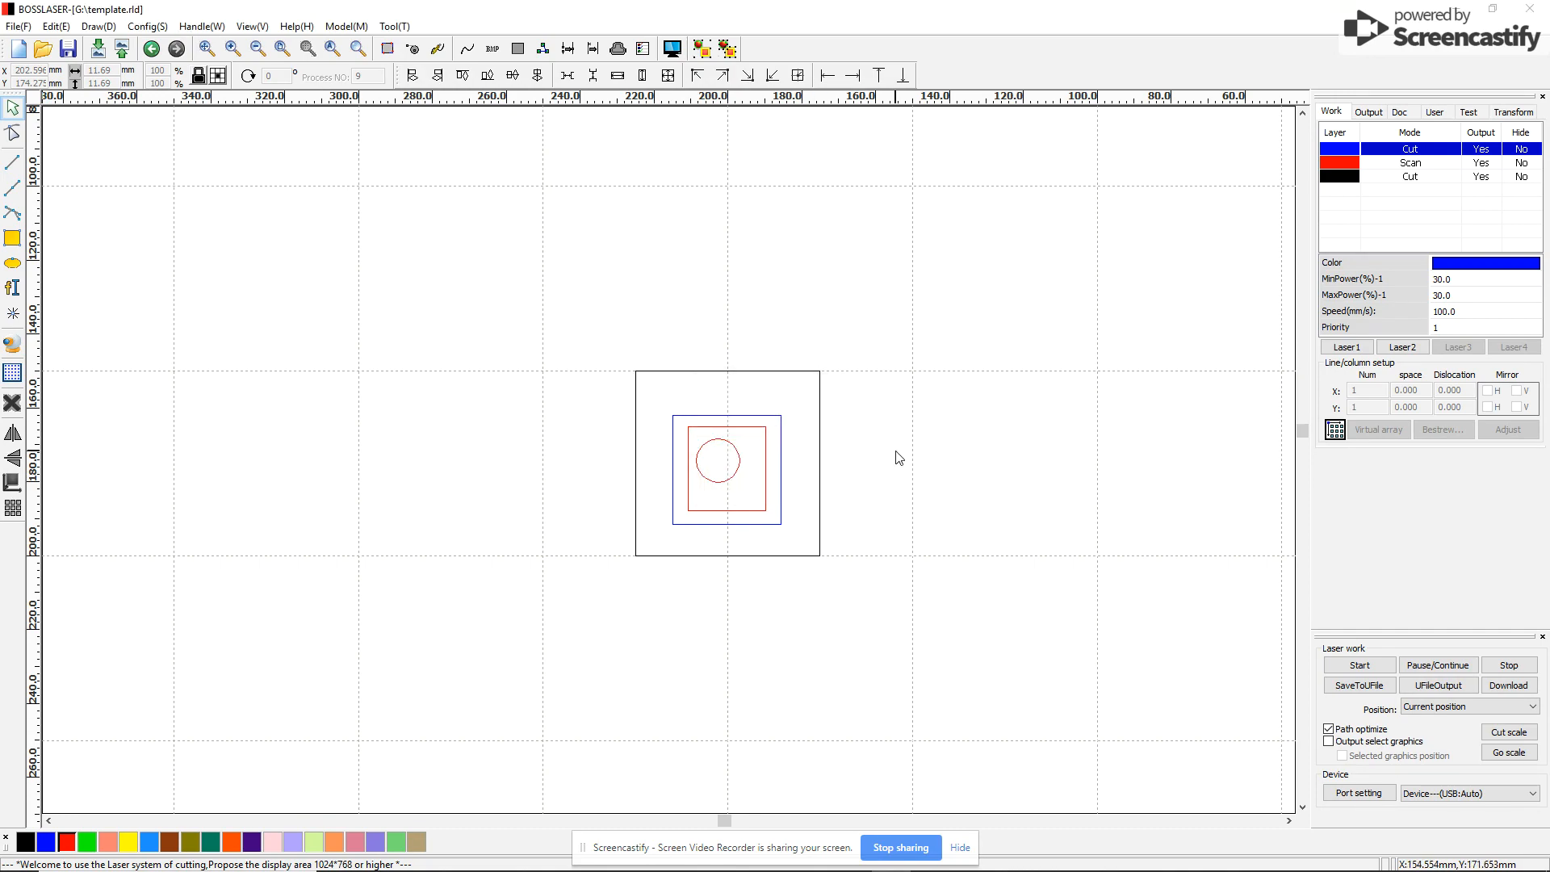